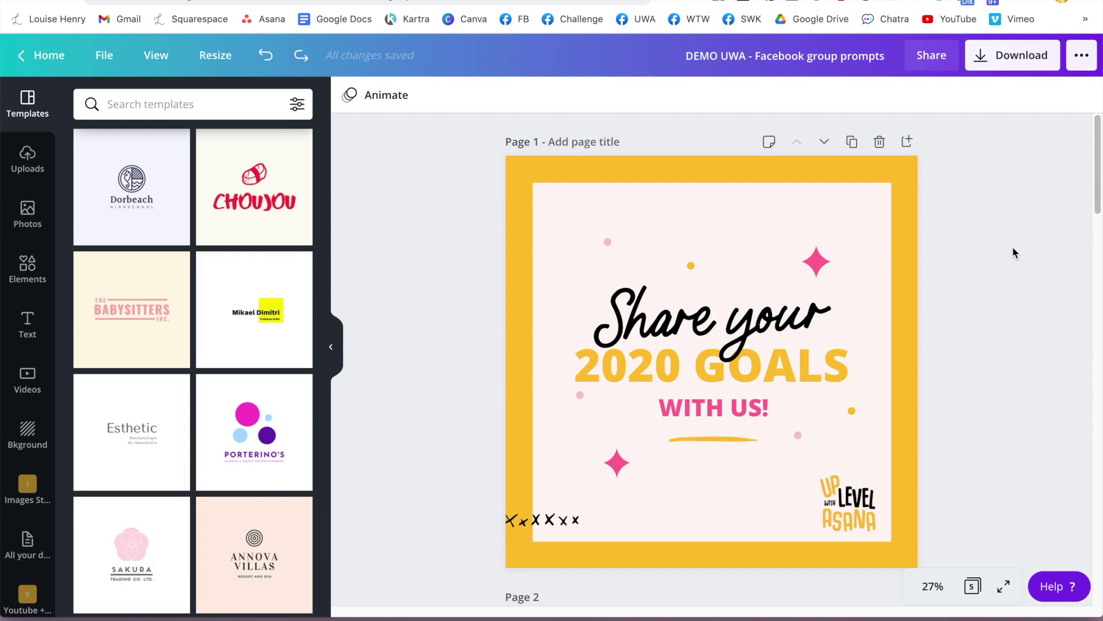
left_click(819, 267)
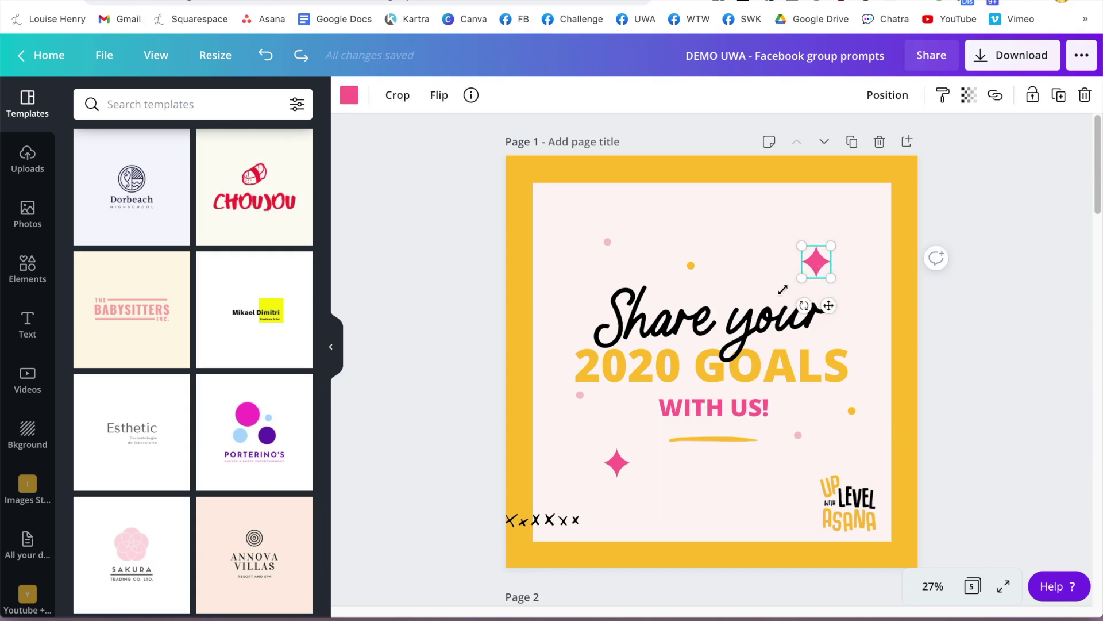
left_click(965, 319)
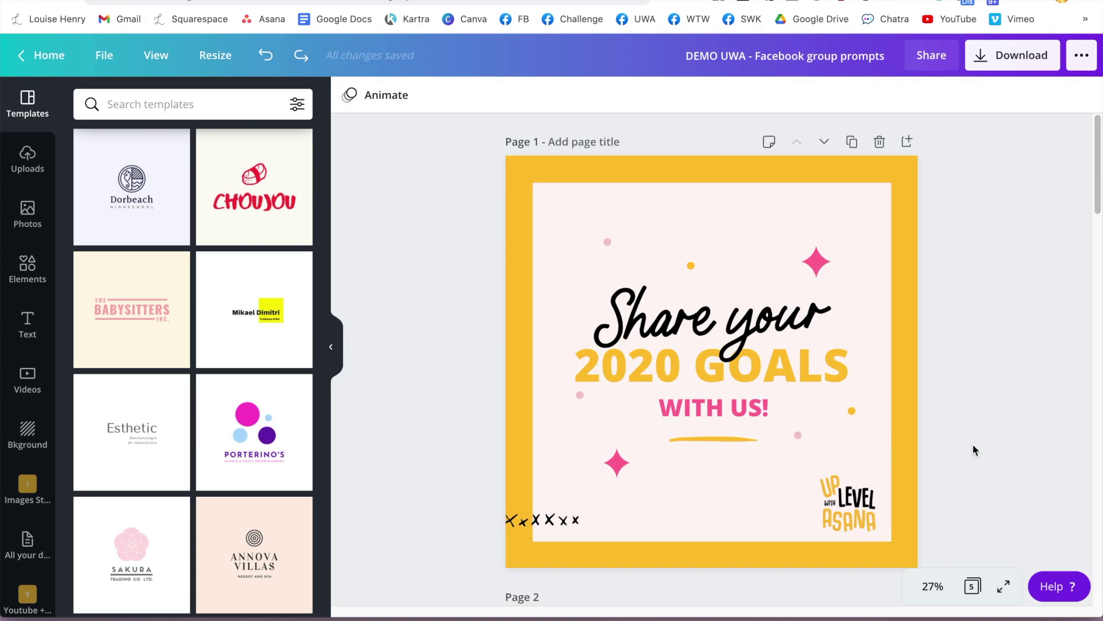
scroll(967, 450, "down", 6)
scroll(967, 447, "down", 2)
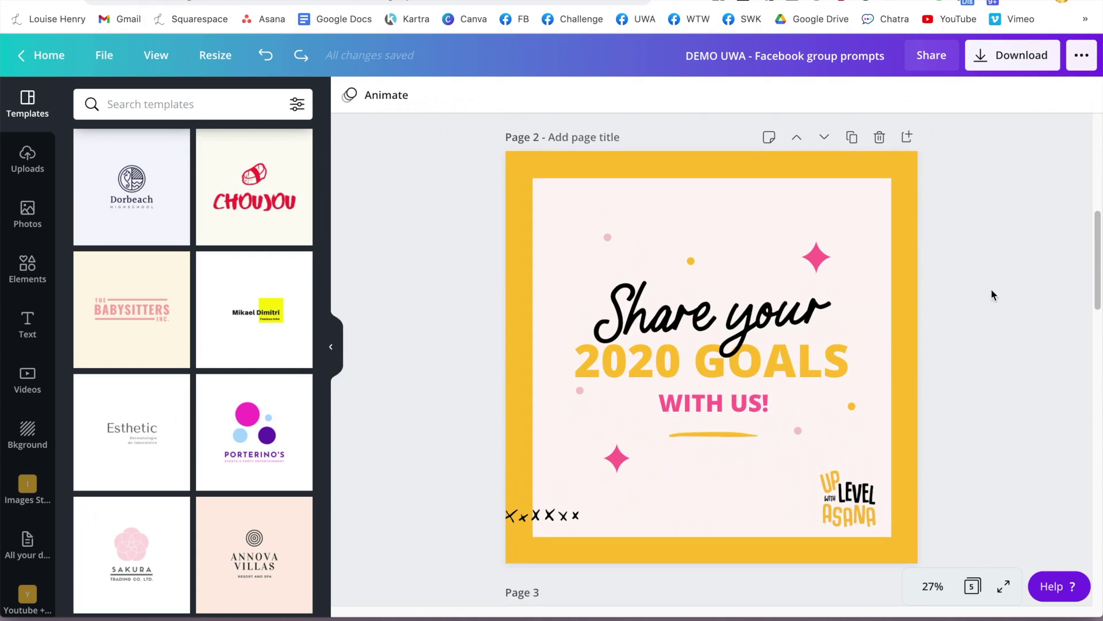
scroll(990, 288, "up", 10)
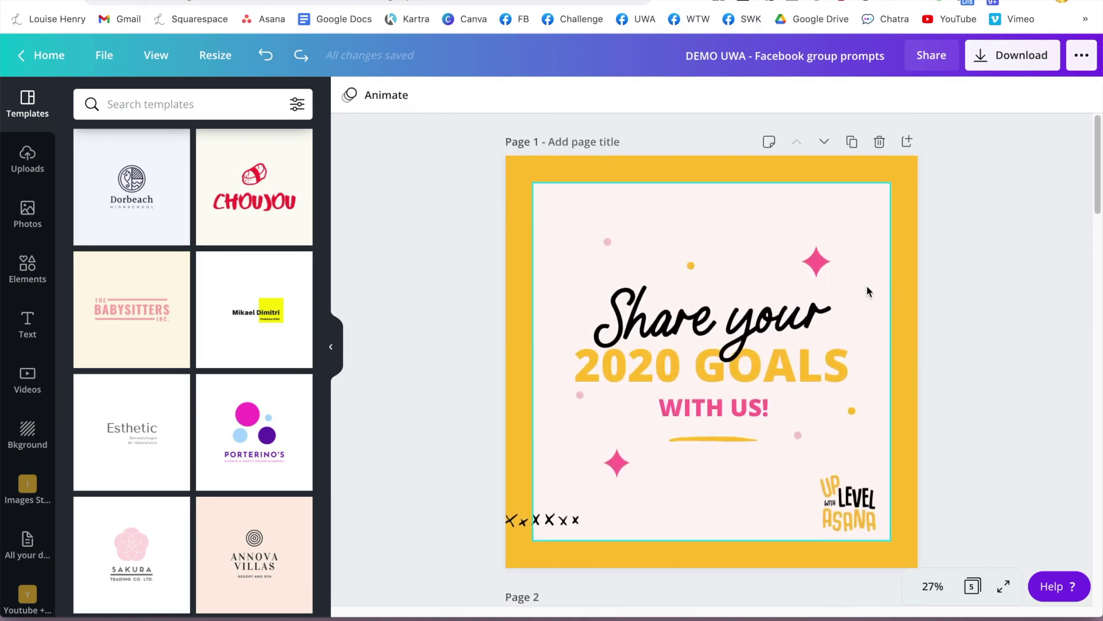
left_click(821, 272)
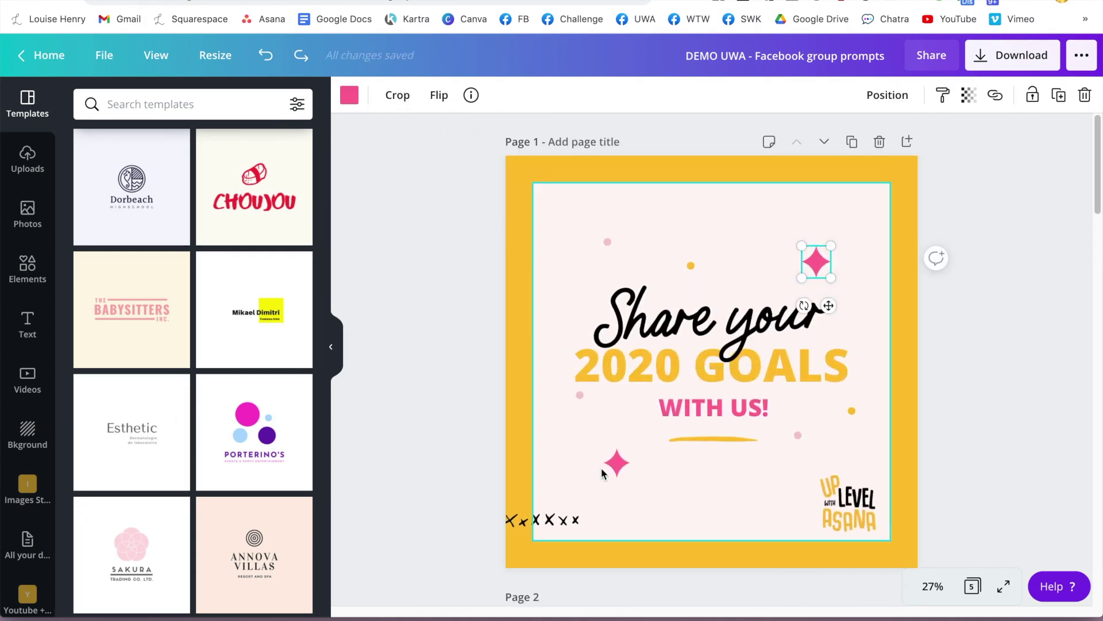
left_click(850, 264)
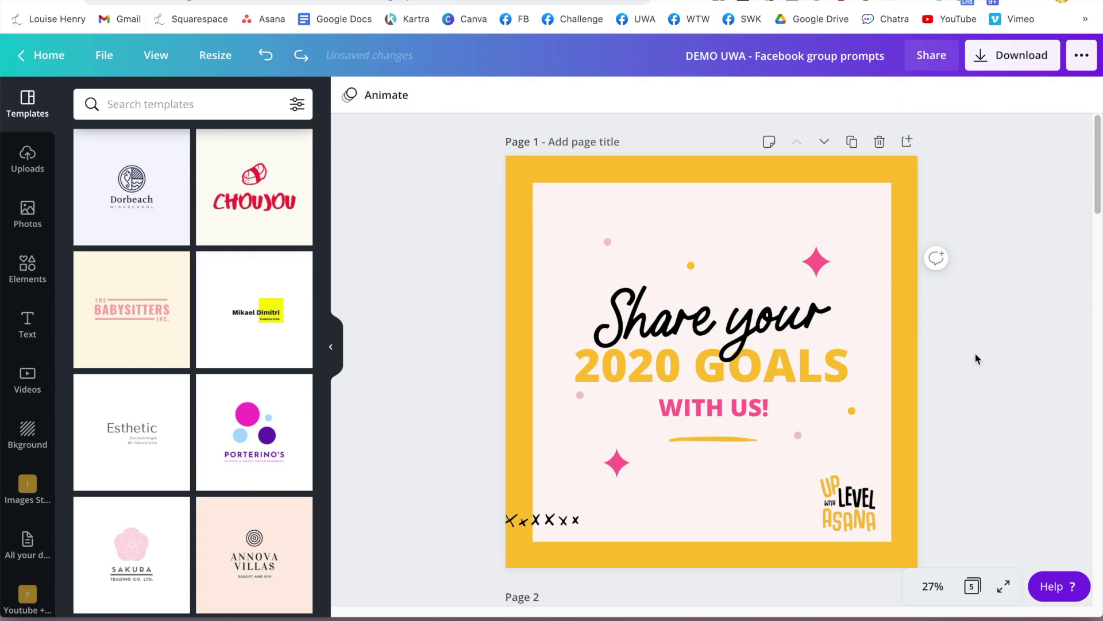
Recolour the upper pink star on page 1 to the brand yellow and change all matching pink elements in the design.
left_click(824, 267)
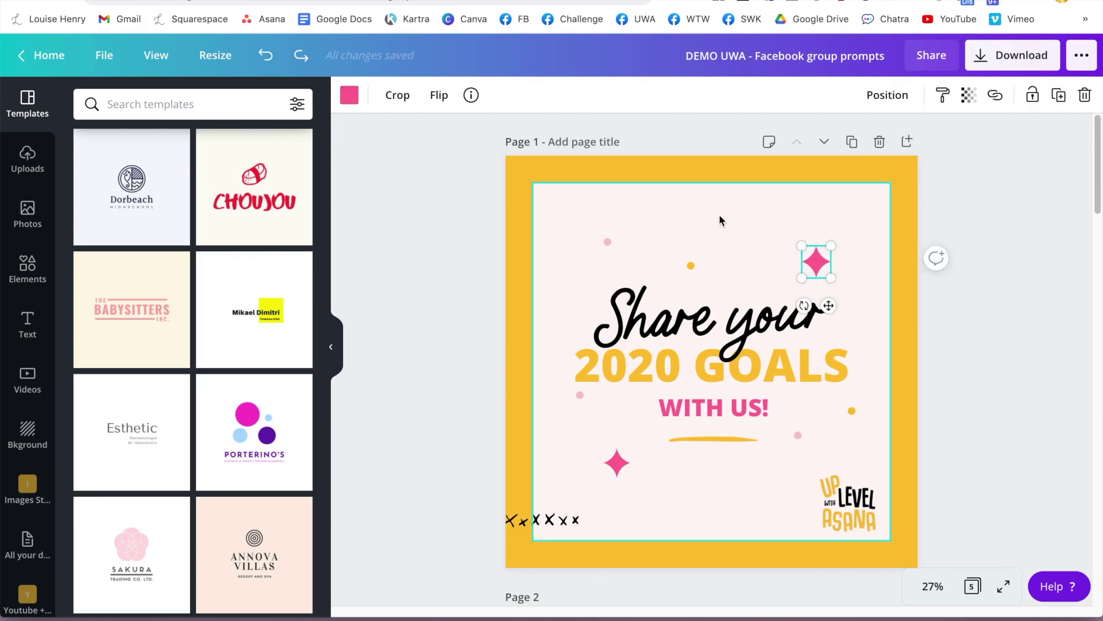
left_click(346, 98)
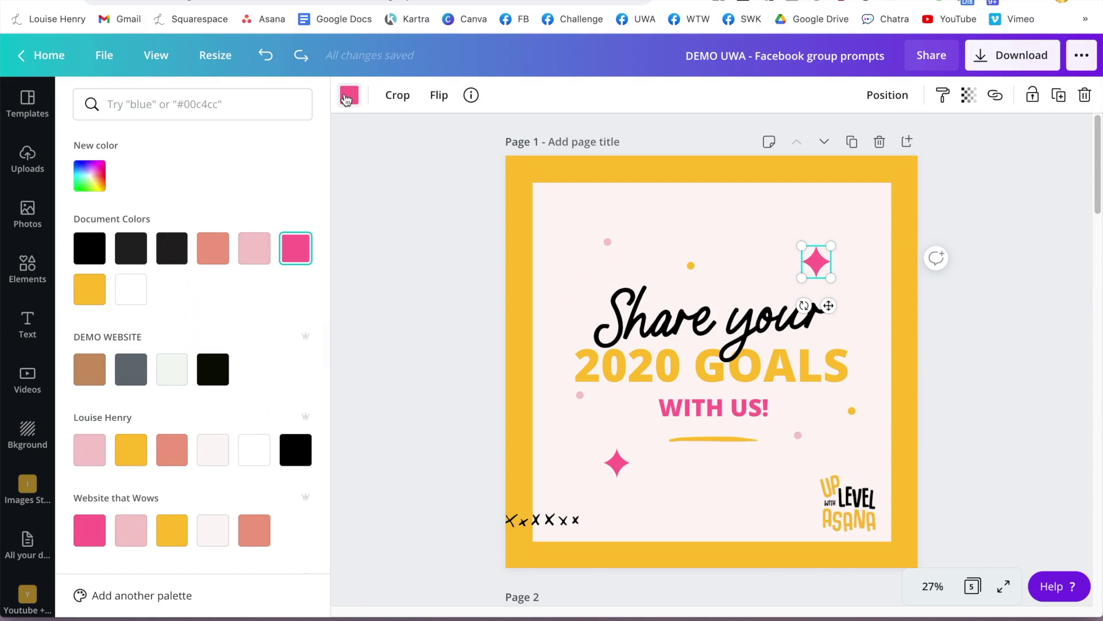
left_click(138, 451)
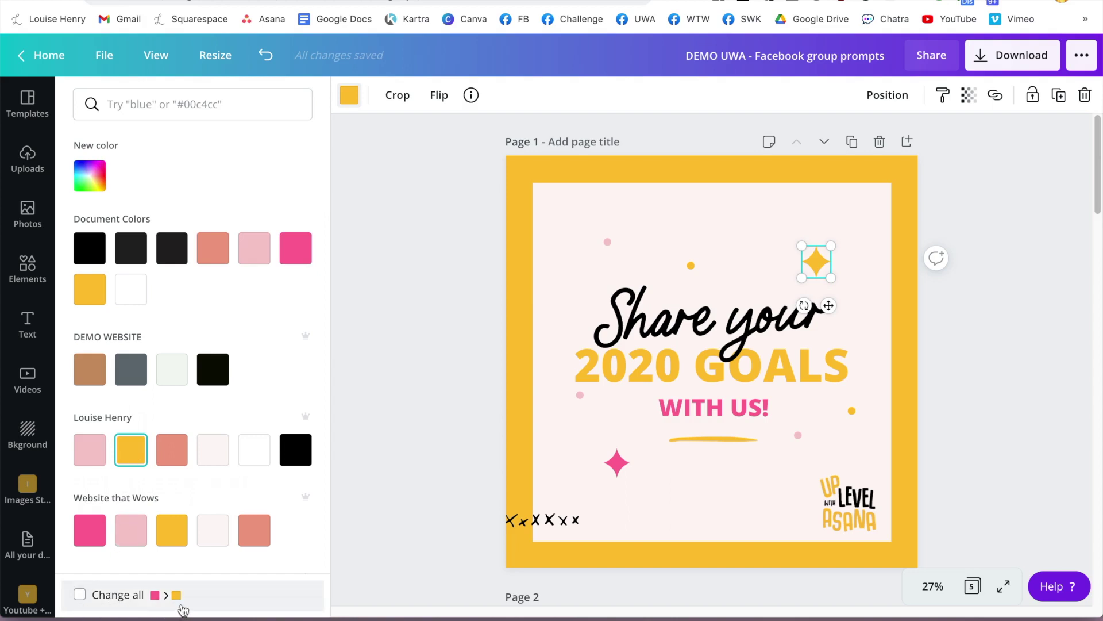
left_click(80, 595)
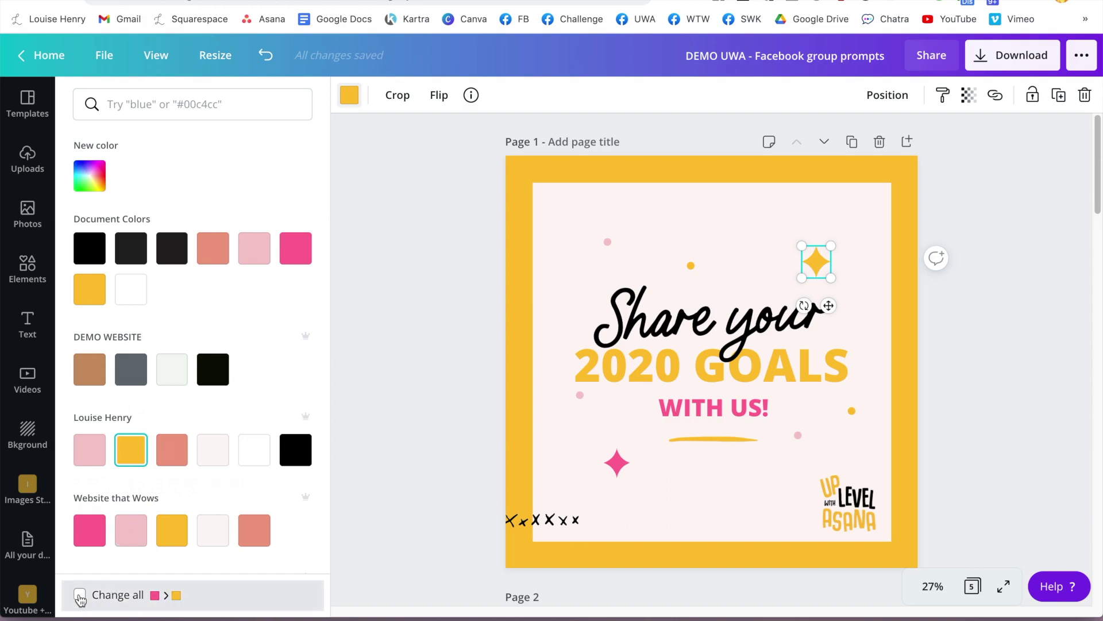
key("Escape")
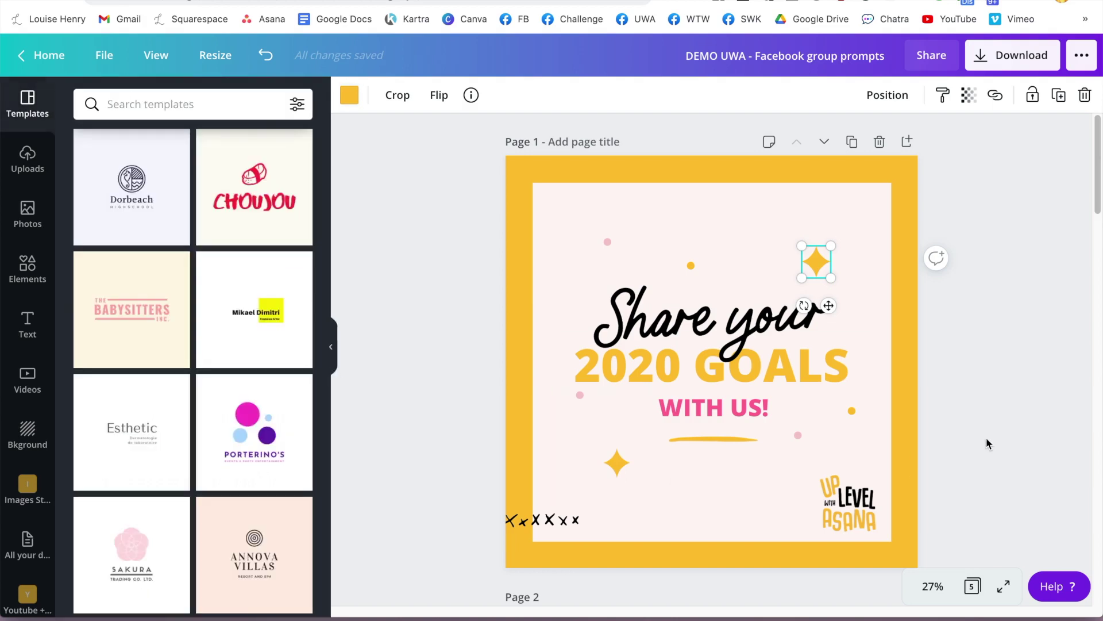
left_click(987, 444)
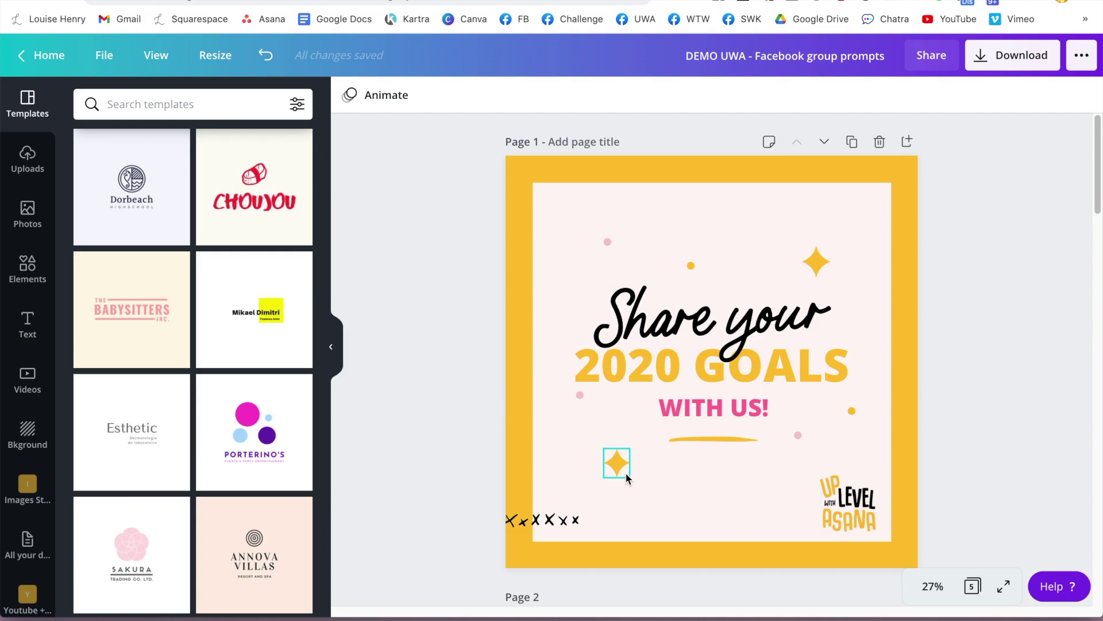
scroll(1000, 444, "down", 3)
scroll(998, 439, "down", 5)
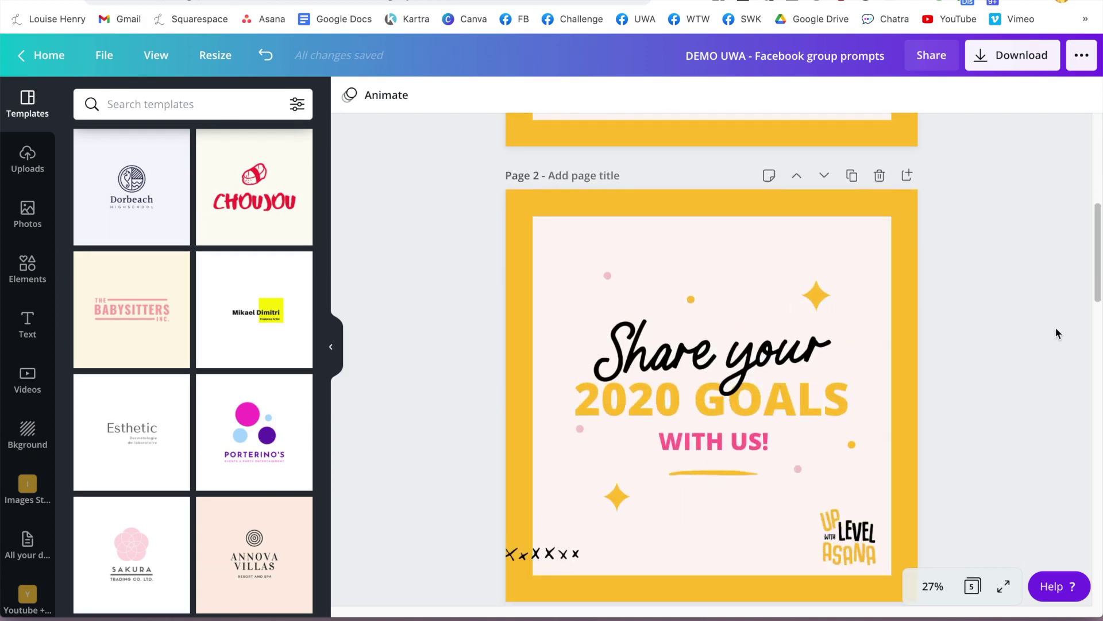
scroll(1045, 309, "up", 7)
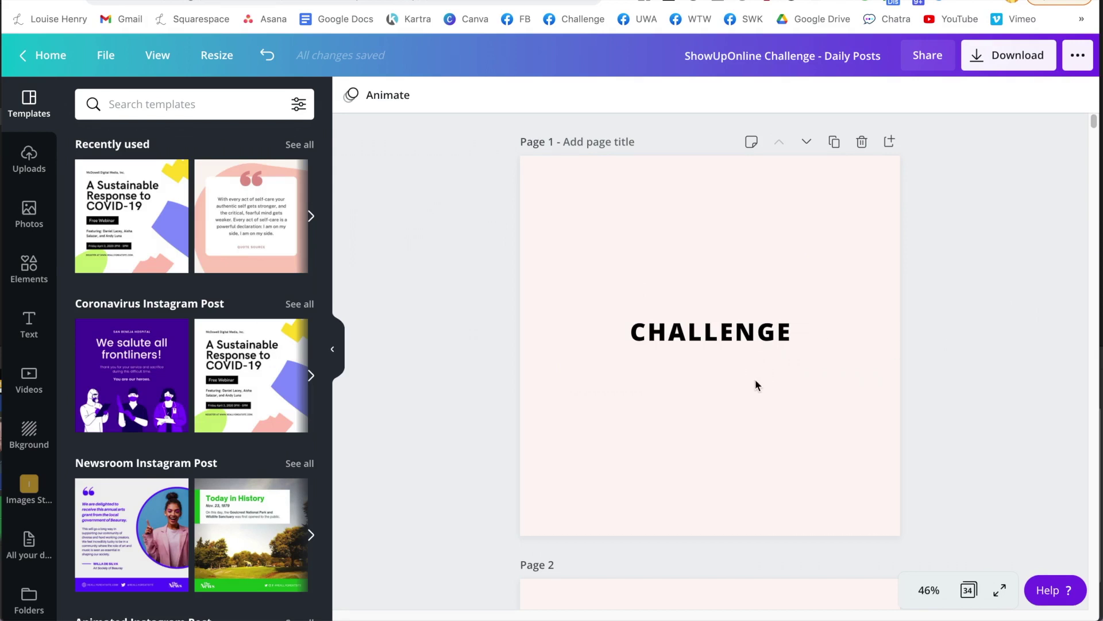
Apply the Curve text effect to the CHALLENGE heading on page 1 and adjust its curve amount.
left_click(706, 340)
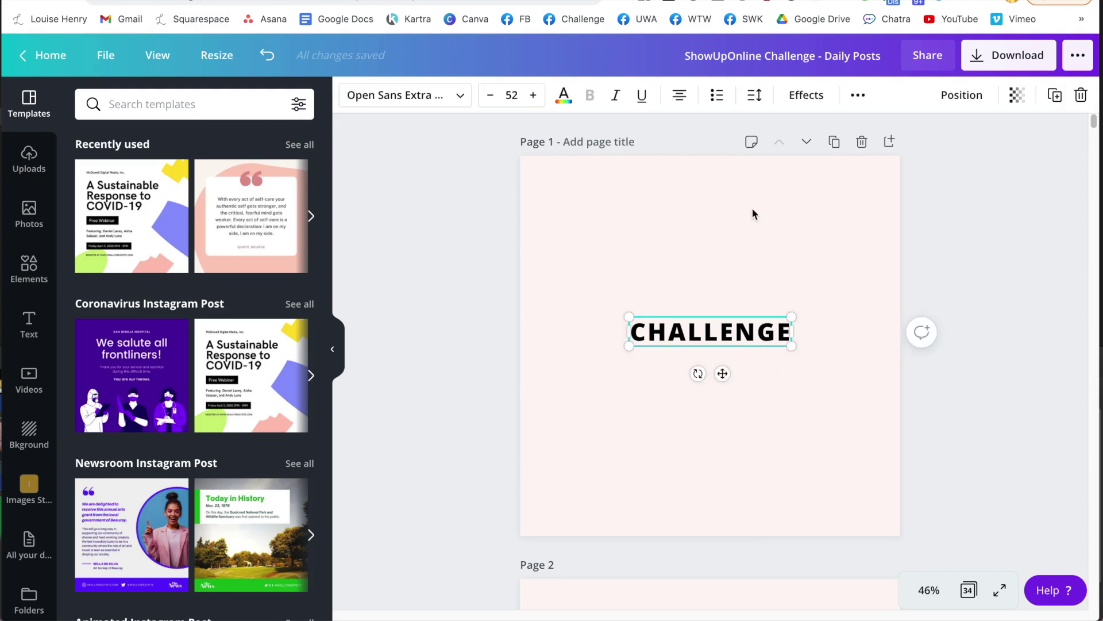
left_click(807, 96)
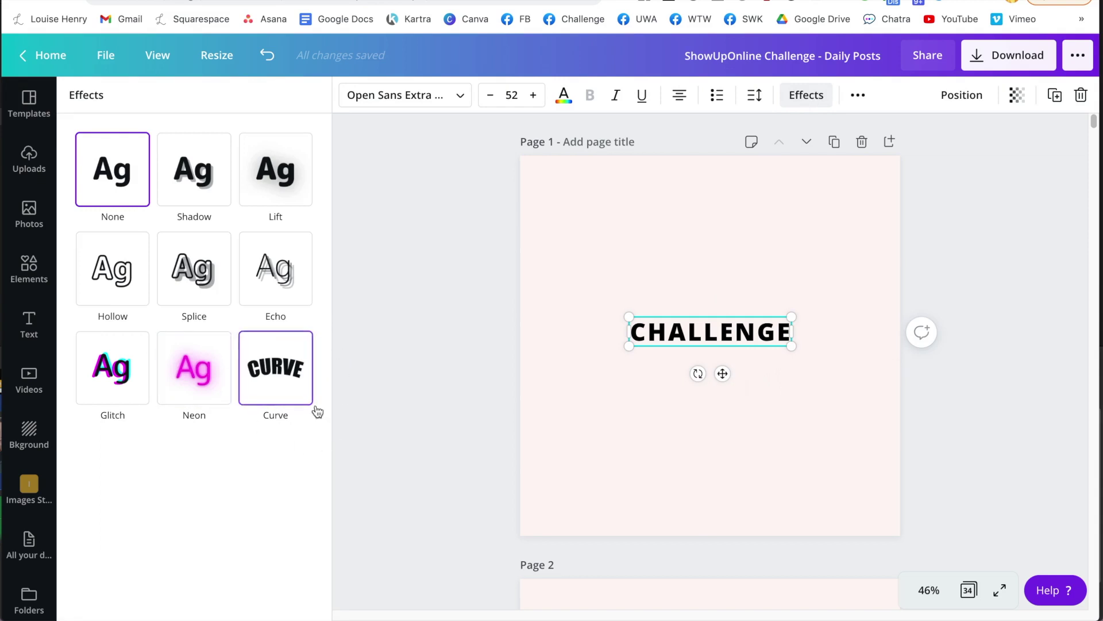
left_click(268, 383)
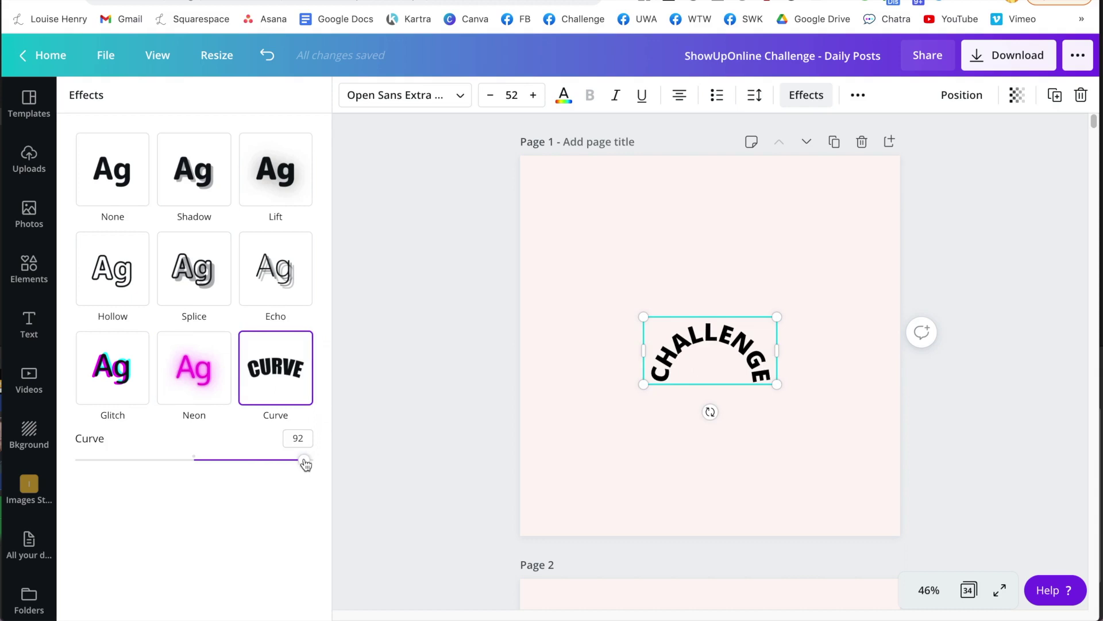
left_click_drag(304, 460, 166, 478)
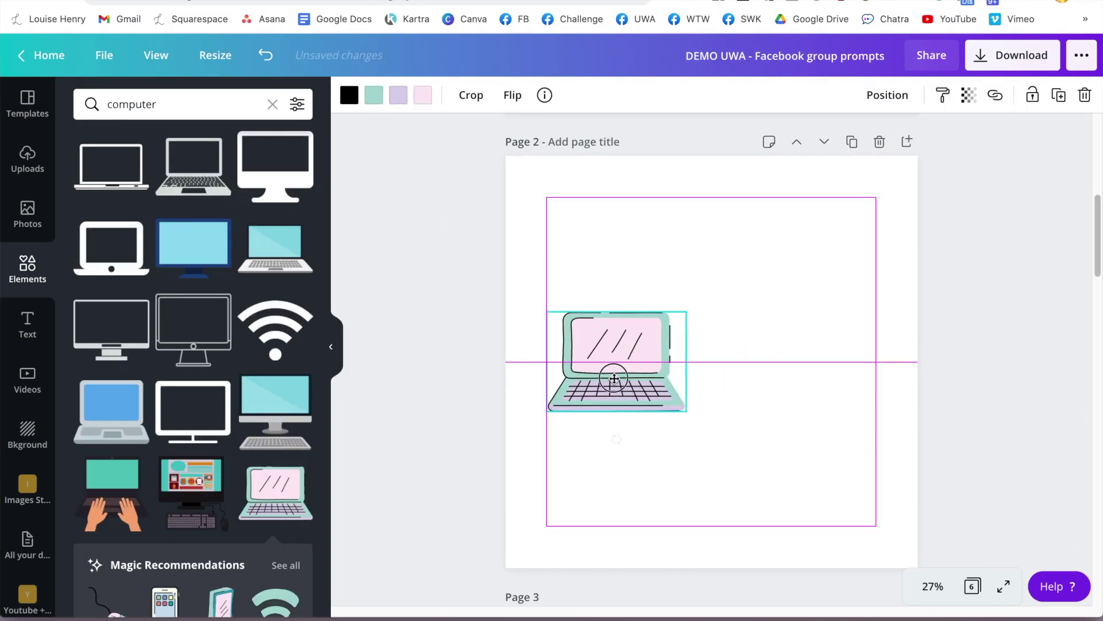
Duplicate the laptop graphic on page 2 into a row of three and shrink them to fit across the page.
left_click_drag(615, 359, 592, 359)
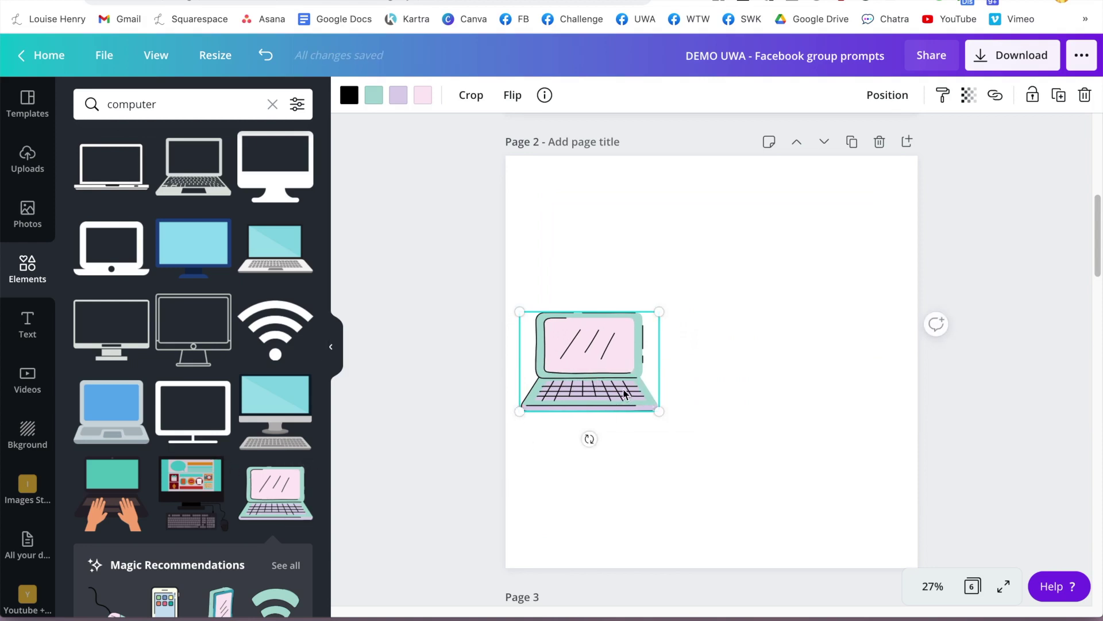
left_click_drag(609, 390, 740, 386)
key("ctrl+d")
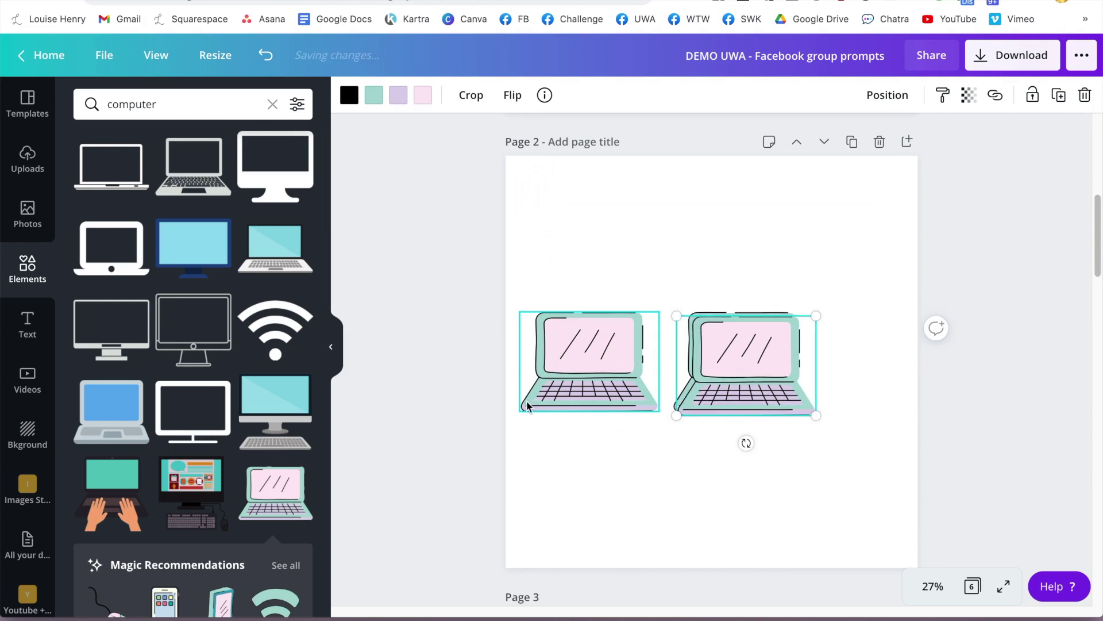
left_click_drag(702, 380, 853, 370)
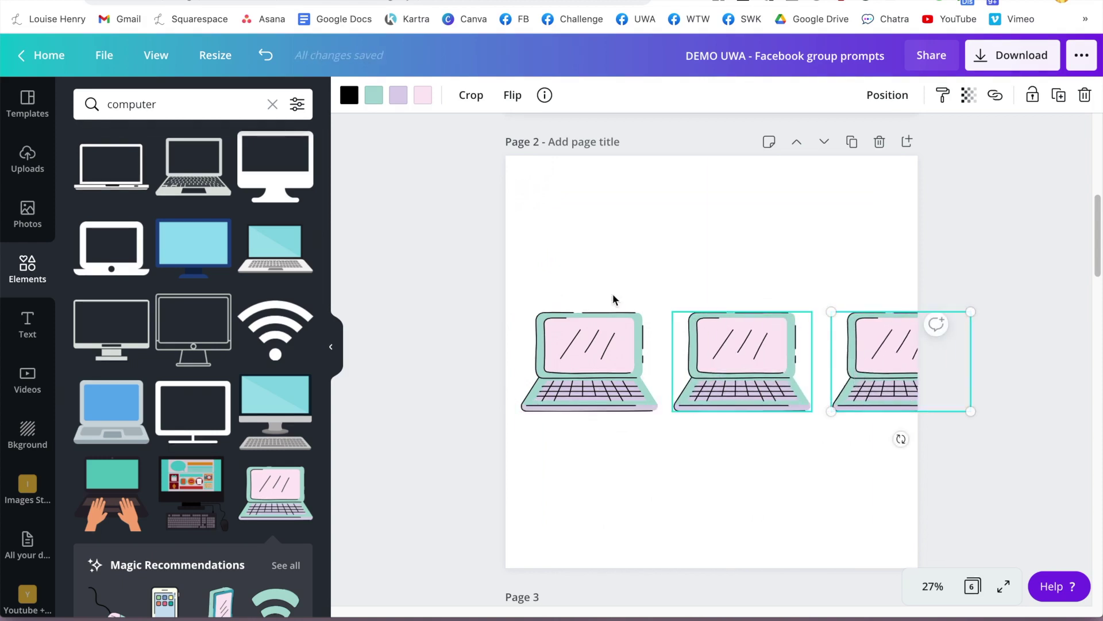
left_click_drag(506, 255, 904, 395)
left_click(867, 460)
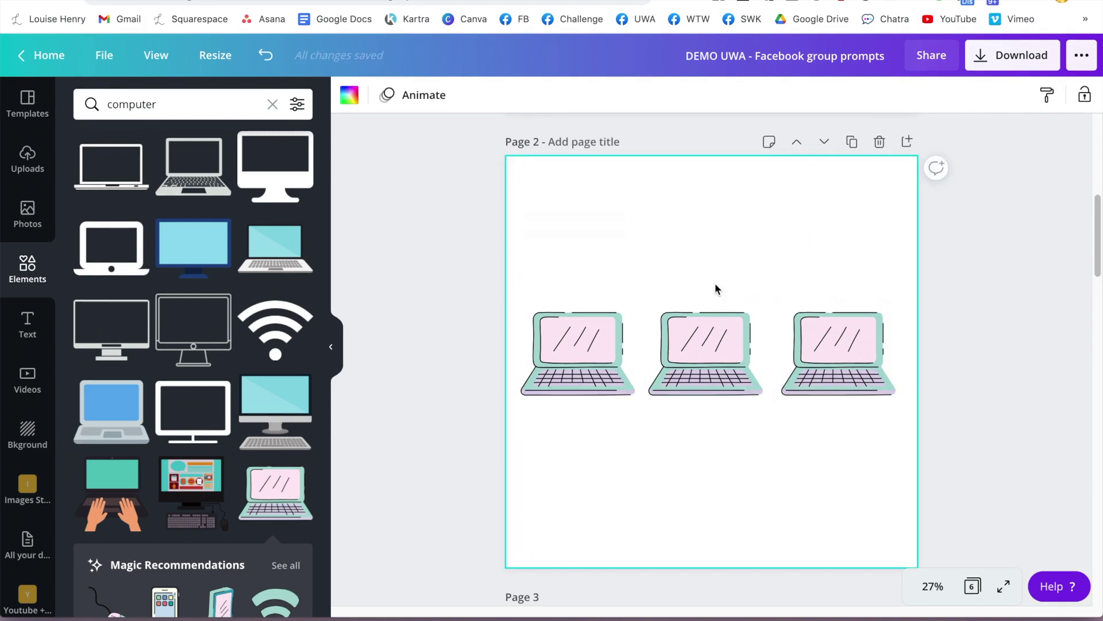
Move the two outer laptops on page 2 outward towards the page edges.
left_click(855, 347)
left_click_drag(854, 347, 870, 348)
left_click(577, 378)
left_click_drag(577, 378, 570, 378)
left_click(571, 424)
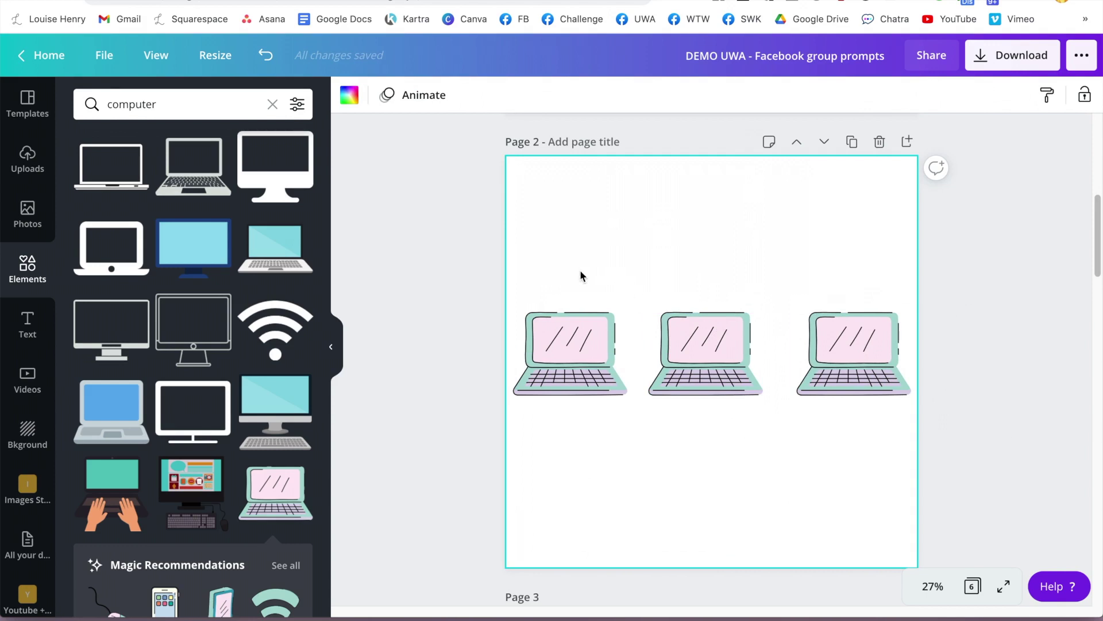
Space the three laptops evenly in the horizontal direction.
left_click_drag(509, 251, 915, 437)
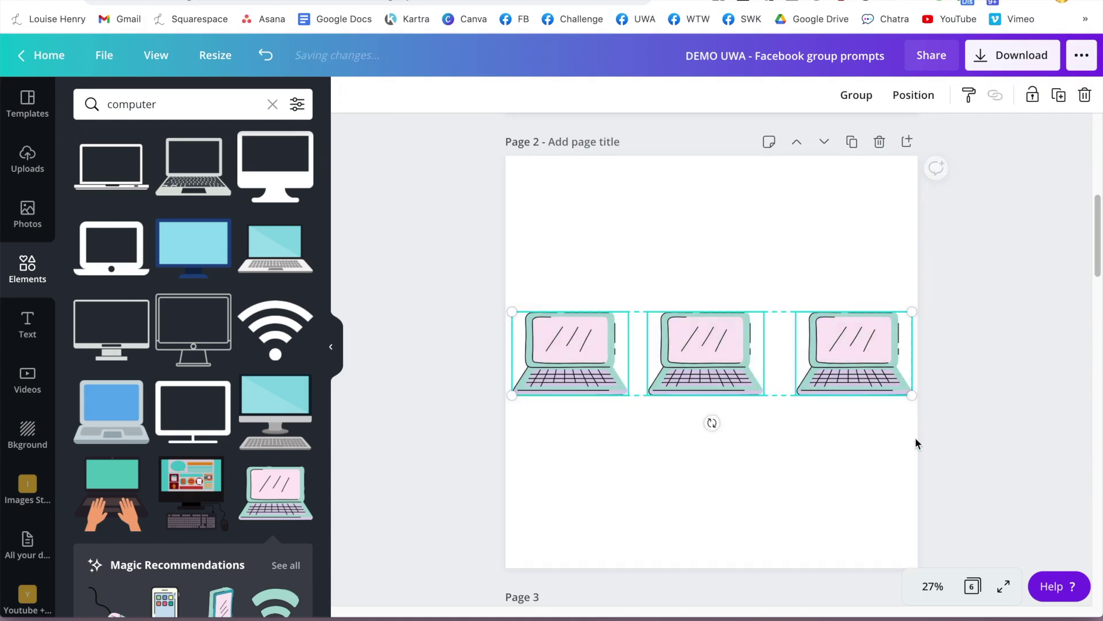
left_click(927, 106)
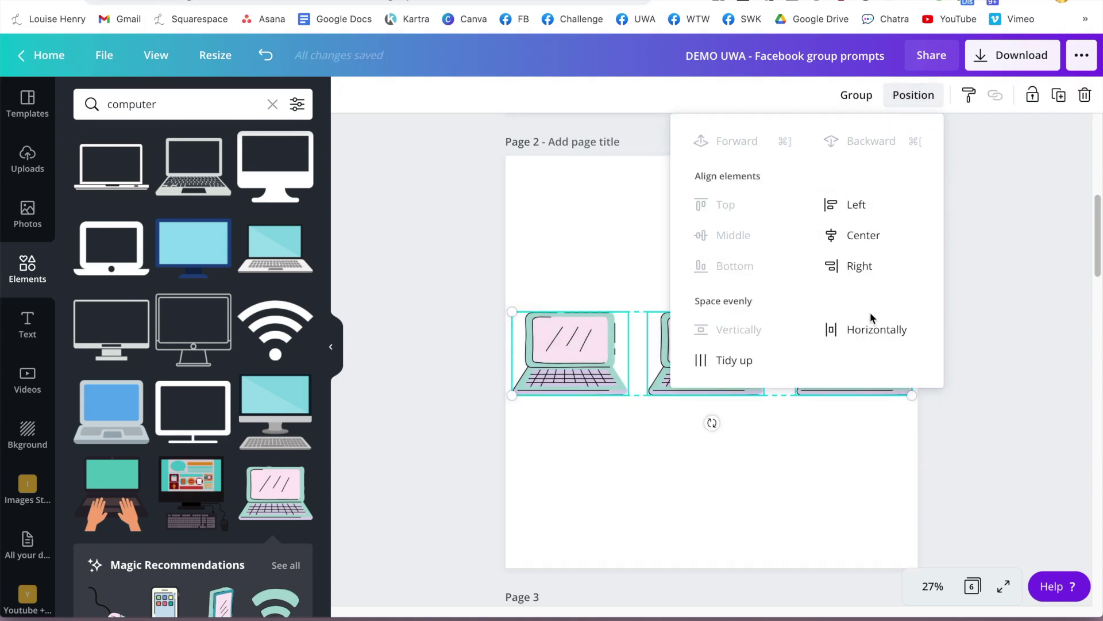
left_click(869, 340)
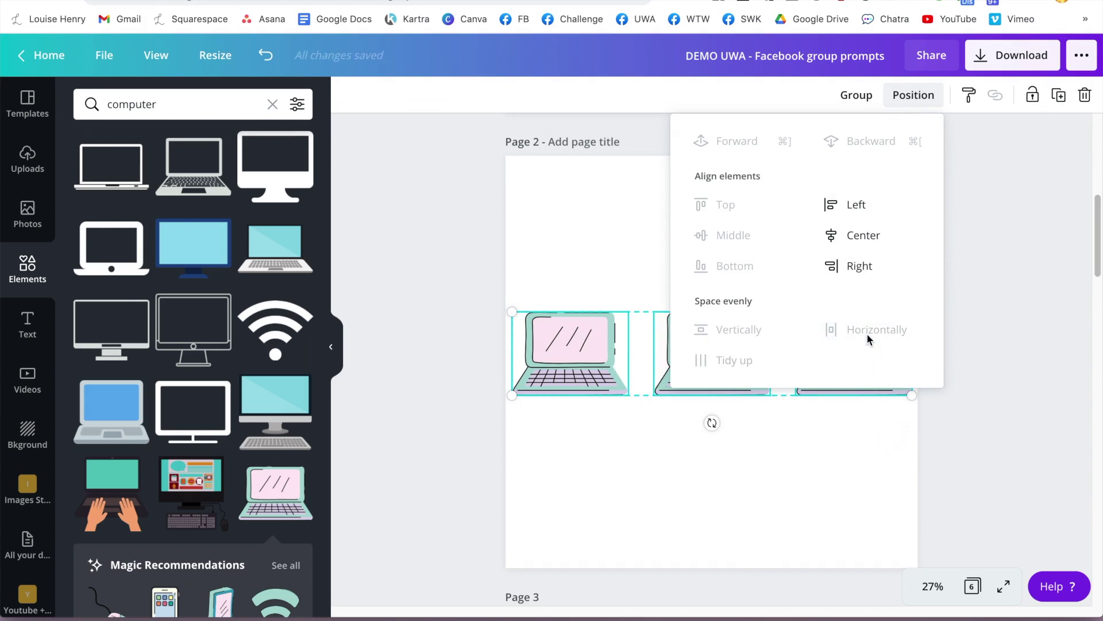
left_click(813, 503)
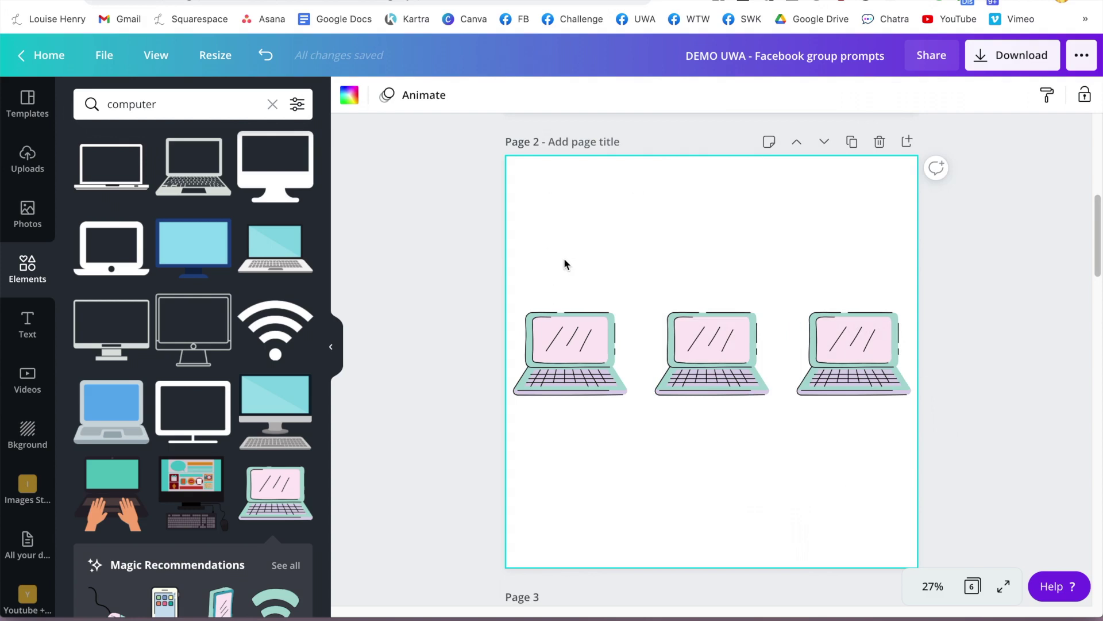
Rearrange the outer laptops into a vertical column, one above and one below the middle laptop.
left_click_drag(578, 367, 720, 245)
left_click_drag(822, 352, 711, 513)
left_click(790, 449)
Space the three stacked laptops evenly in the vertical direction.
left_click_drag(522, 162, 820, 554)
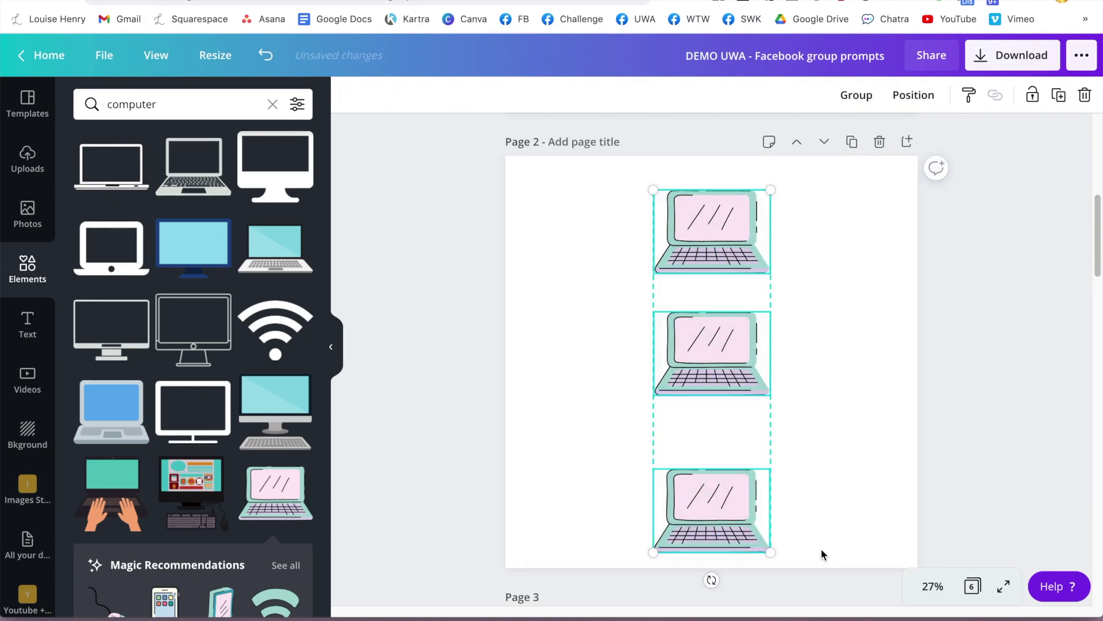
left_click(917, 101)
left_click(768, 333)
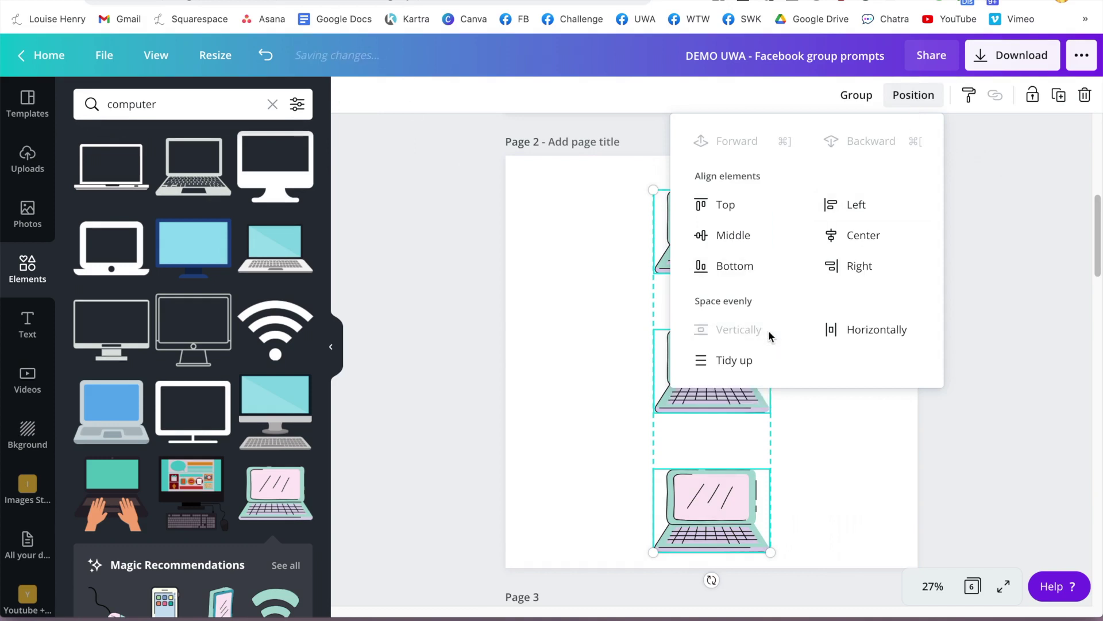
left_click(818, 437)
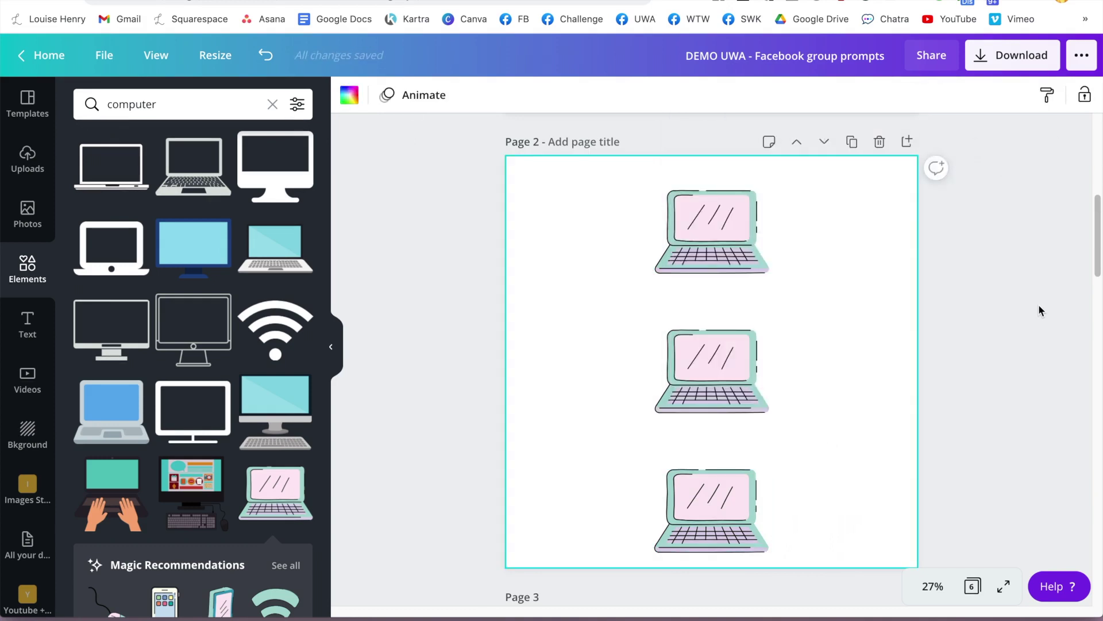
Delete the page with the laptop graphics and undo the deletion.
key("Delete")
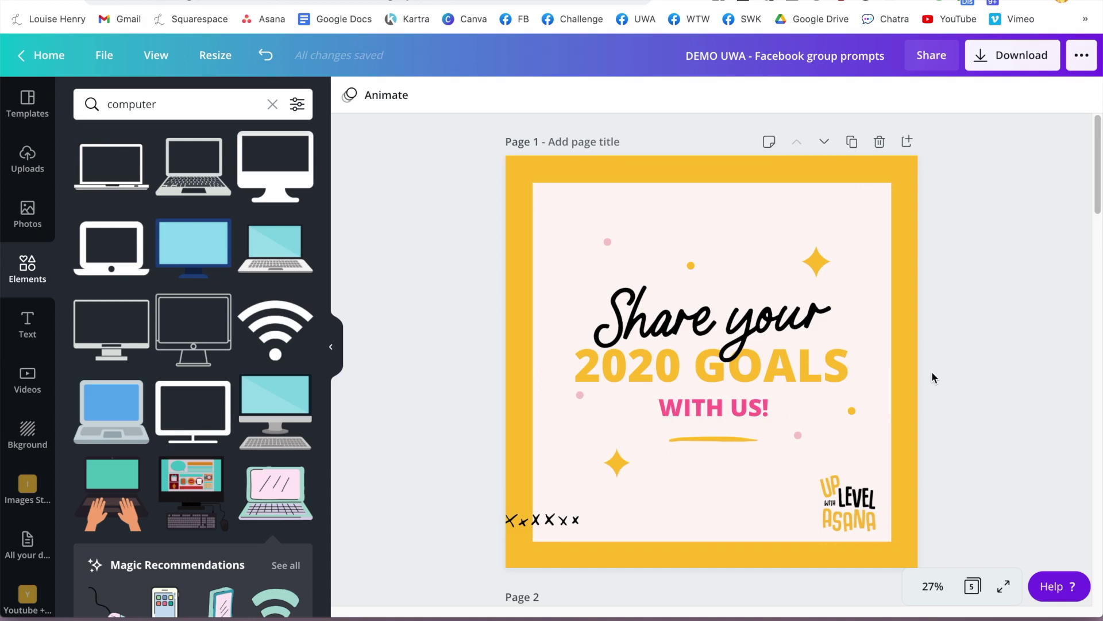
key("ctrl+z")
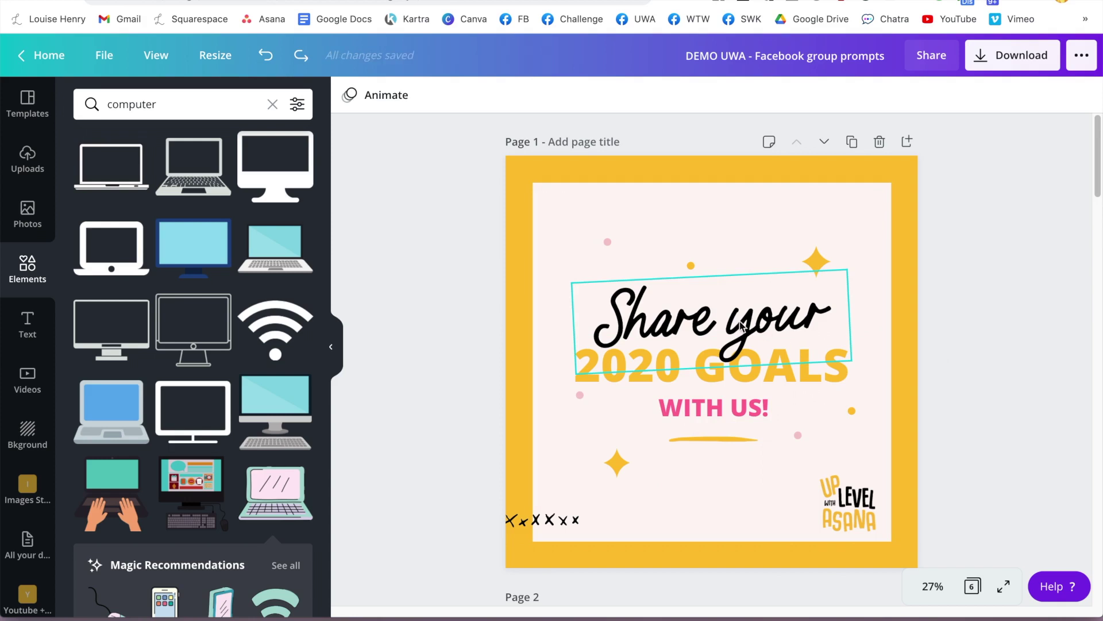
Copy the style of the "Share your" heading on page 1 and apply it to the "WITH US!" text.
left_click(762, 329)
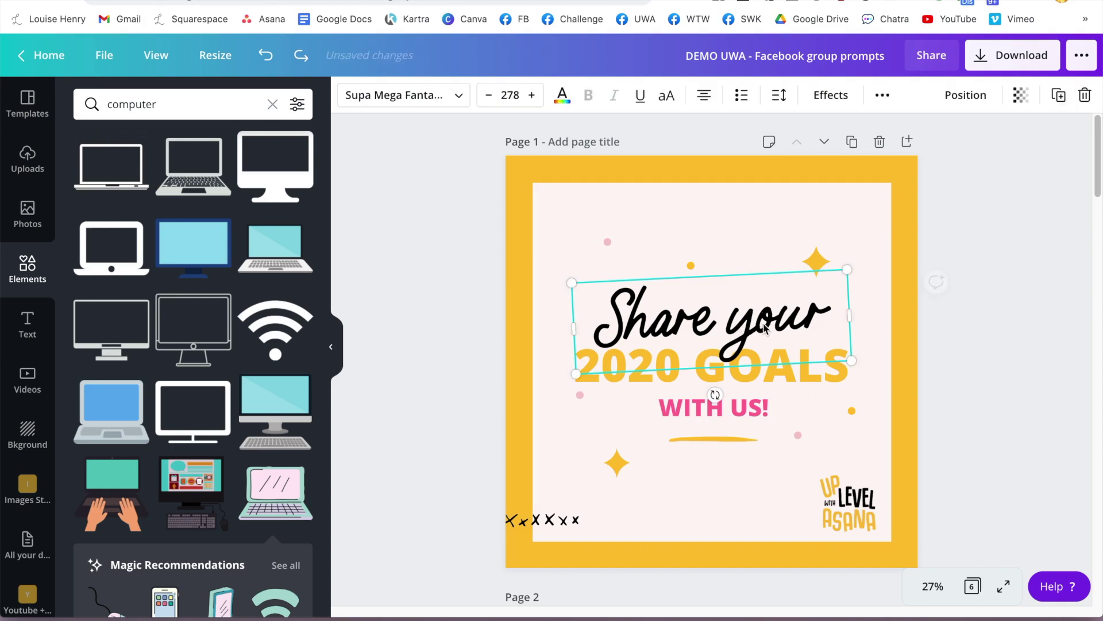
left_click(883, 101)
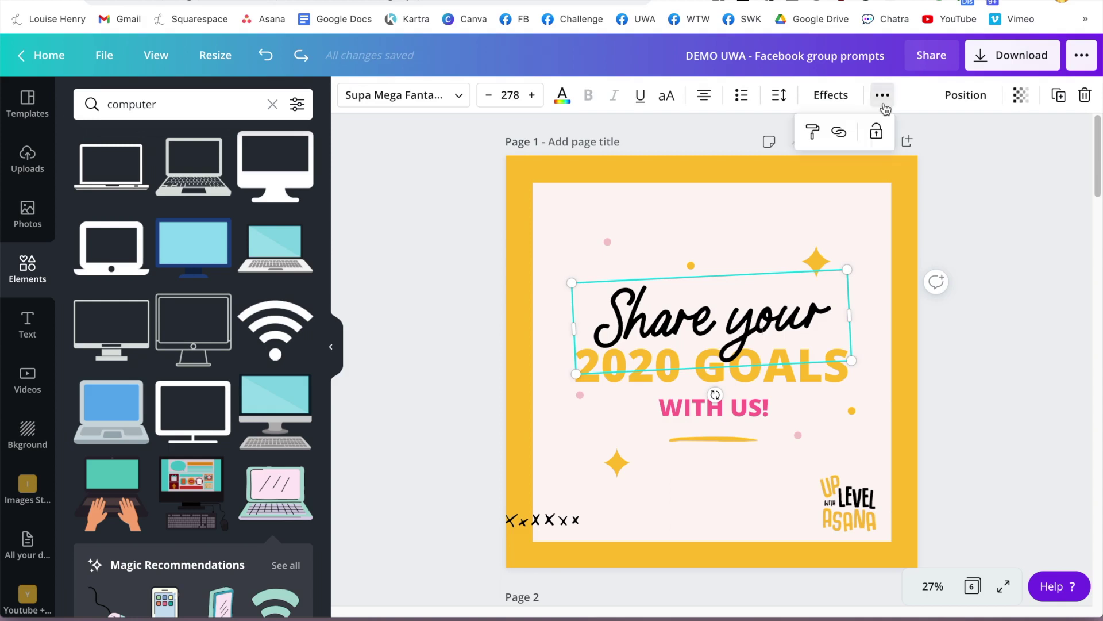
left_click(815, 137)
left_click(814, 137)
left_click(754, 321)
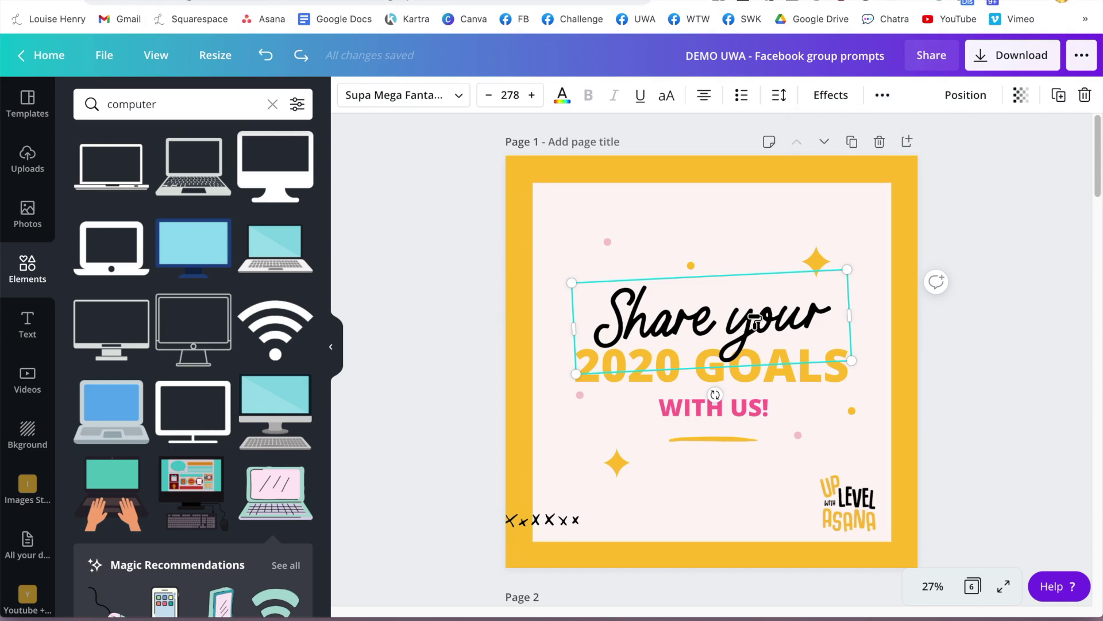
left_click(760, 406)
left_click(978, 281)
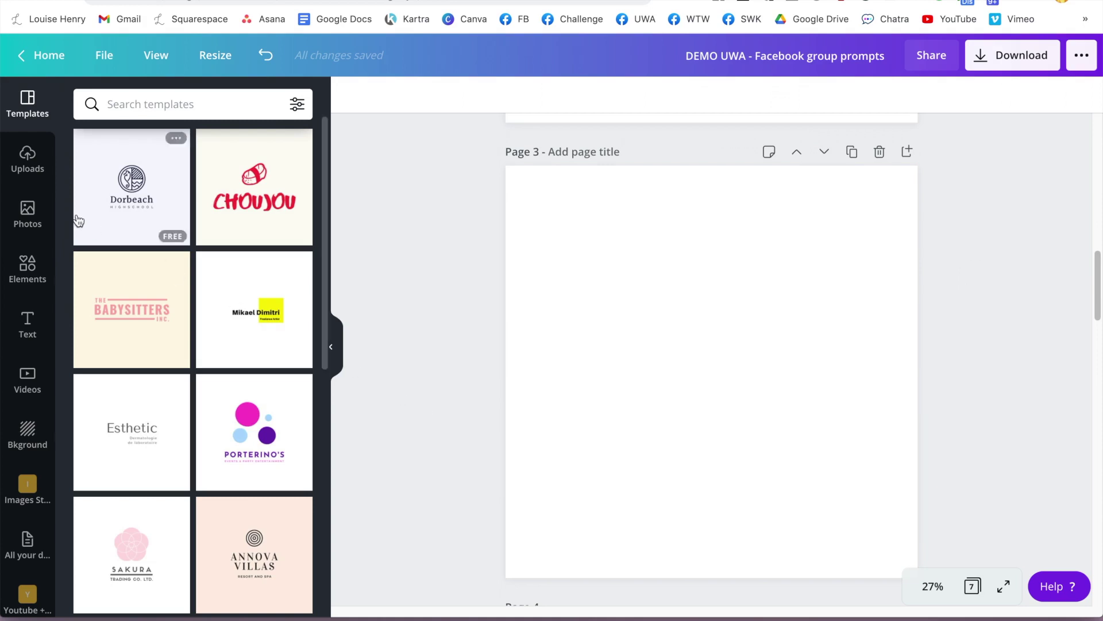
Upload Uplevel-with-Asana-Logo.png from Finder to the image uploads and place it on blank page 3.
left_click(30, 170)
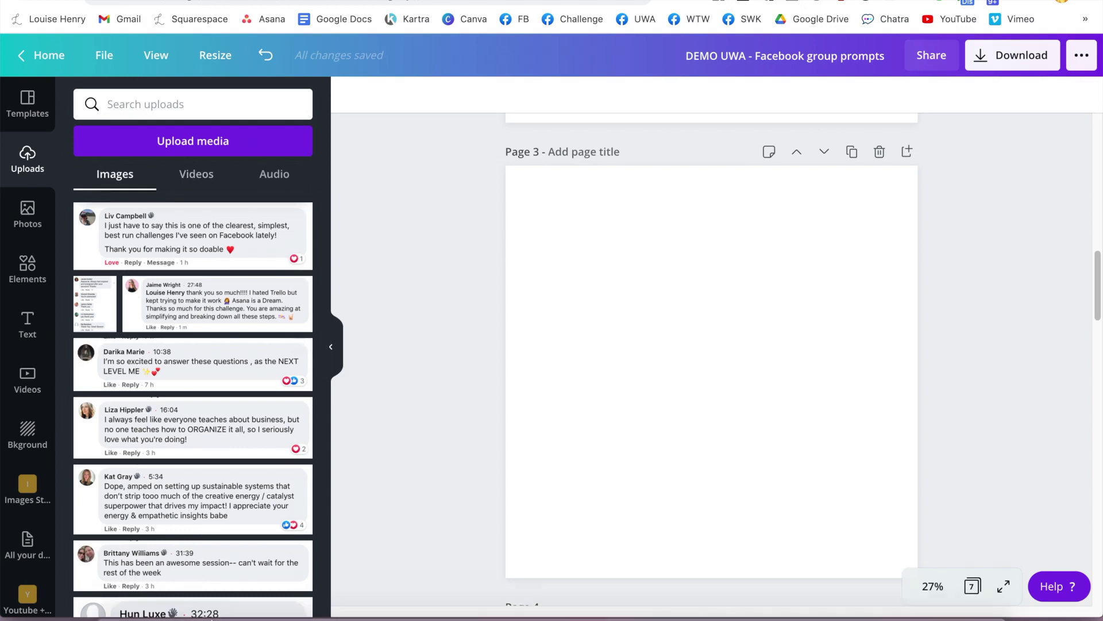
left_click(128, 585)
left_click_drag(204, 39, 256, 30)
left_click(632, 116)
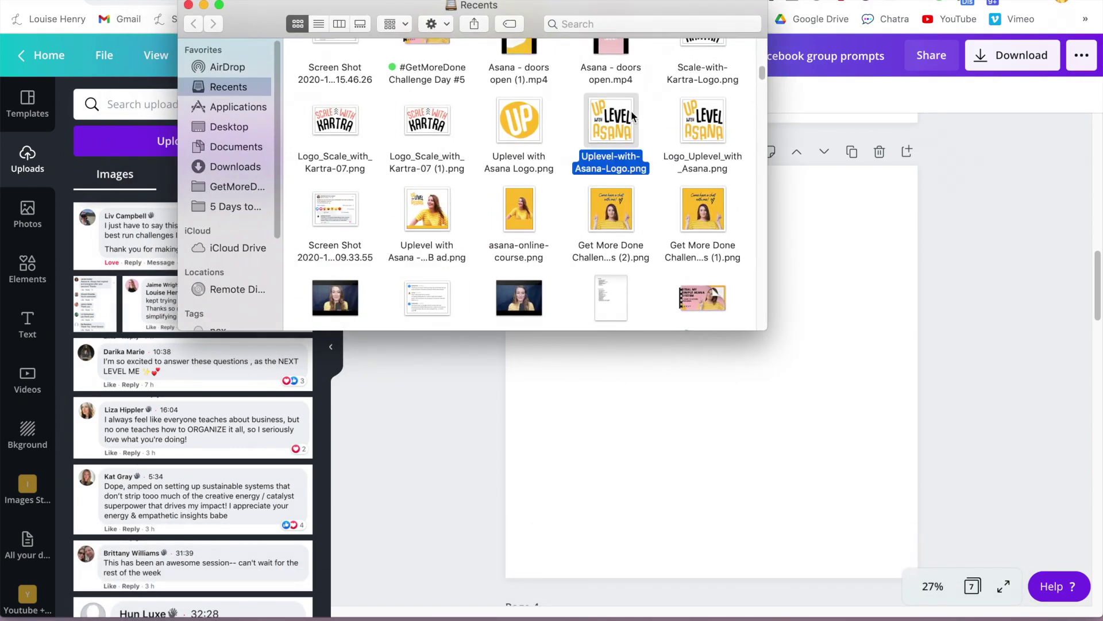
left_click_drag(625, 128, 95, 228)
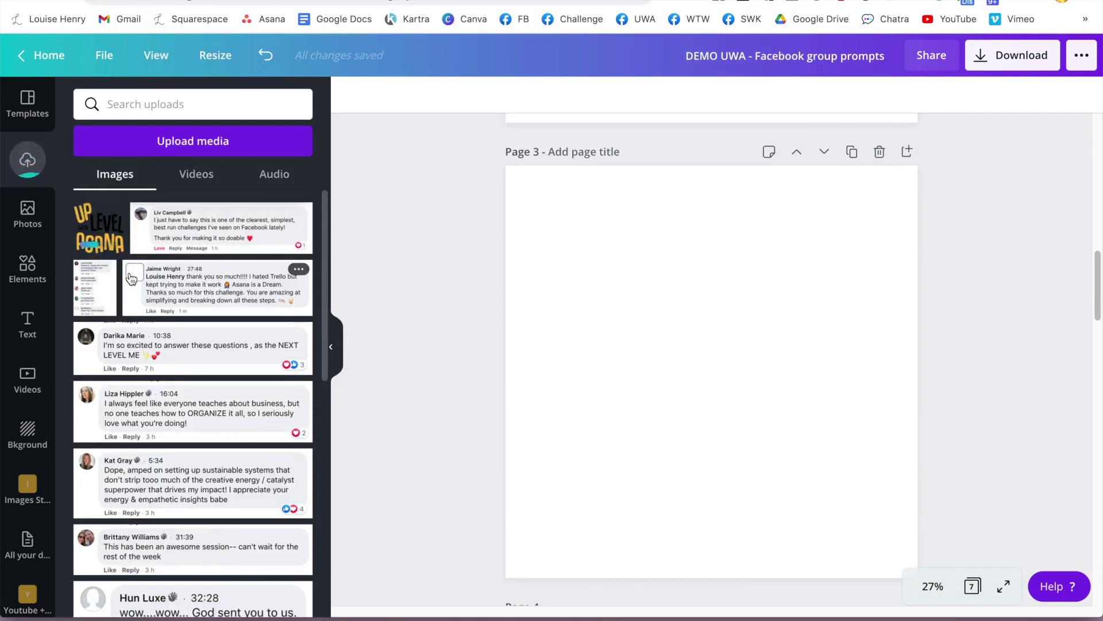
left_click(98, 226)
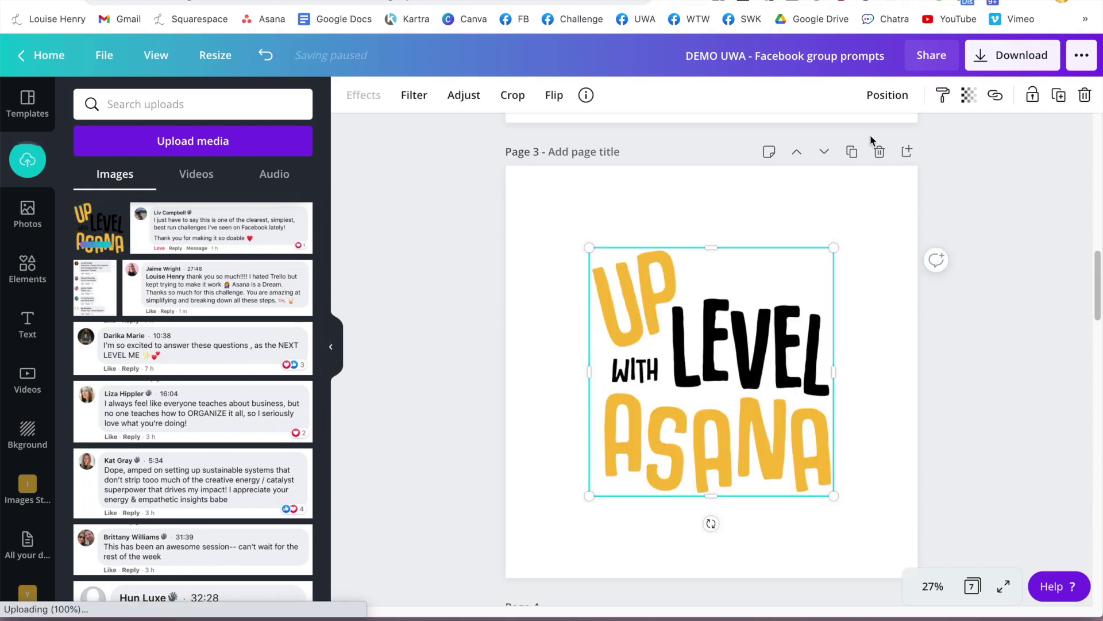
Delete the logo from page 3, and drop Uplevel-with-Asana-Logo.png from Finder straight onto the page.
left_click(899, 253)
left_click(798, 398)
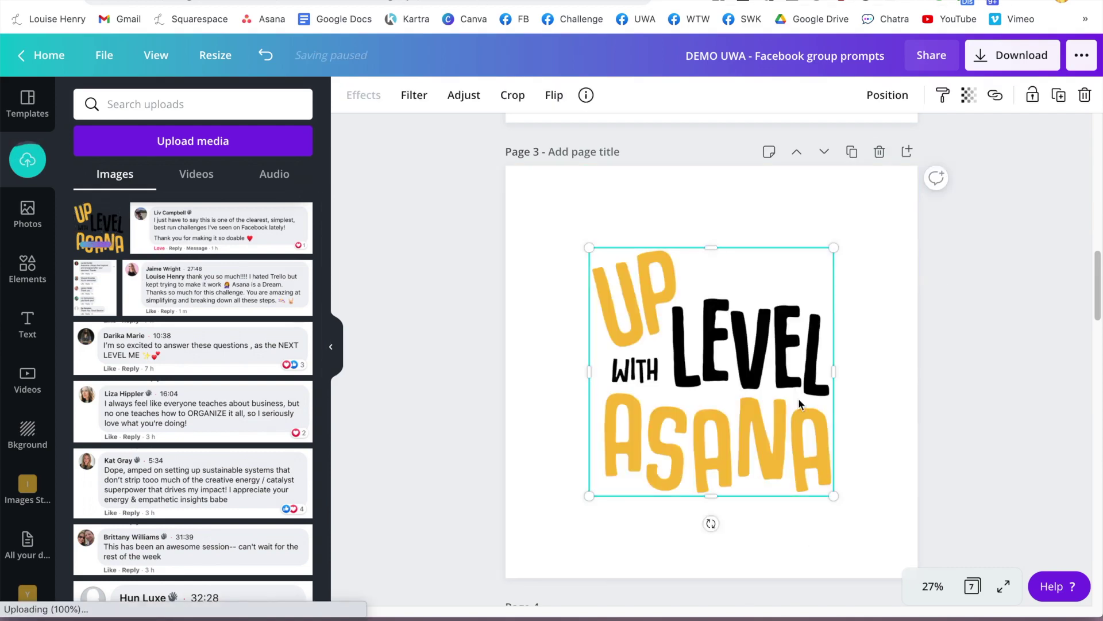
key("Delete")
key("super+Tab")
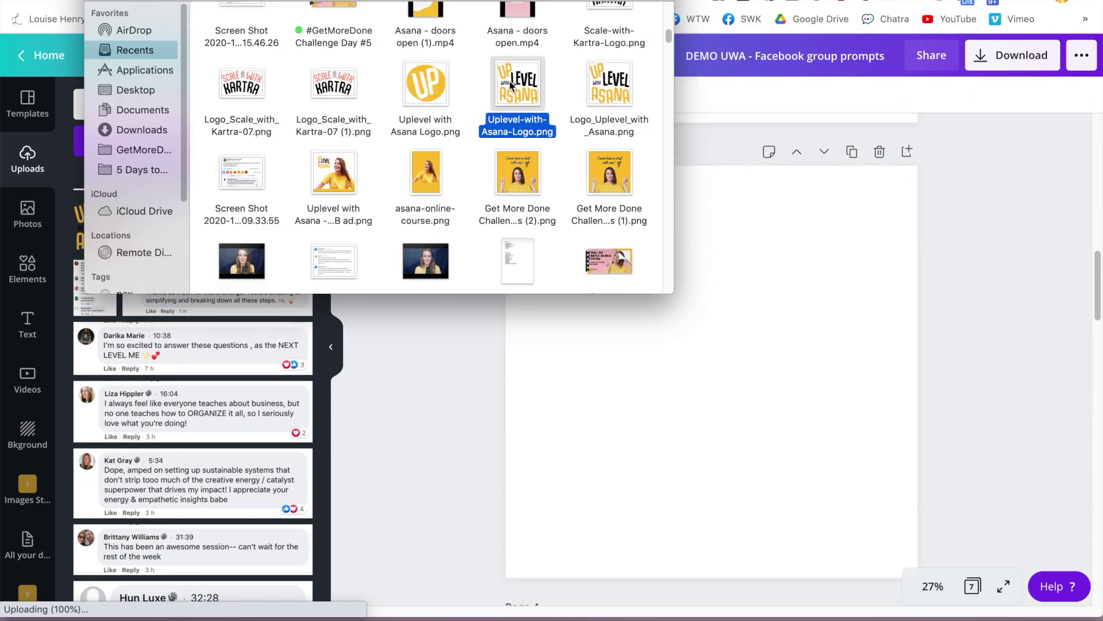
left_click_drag(511, 85, 716, 327)
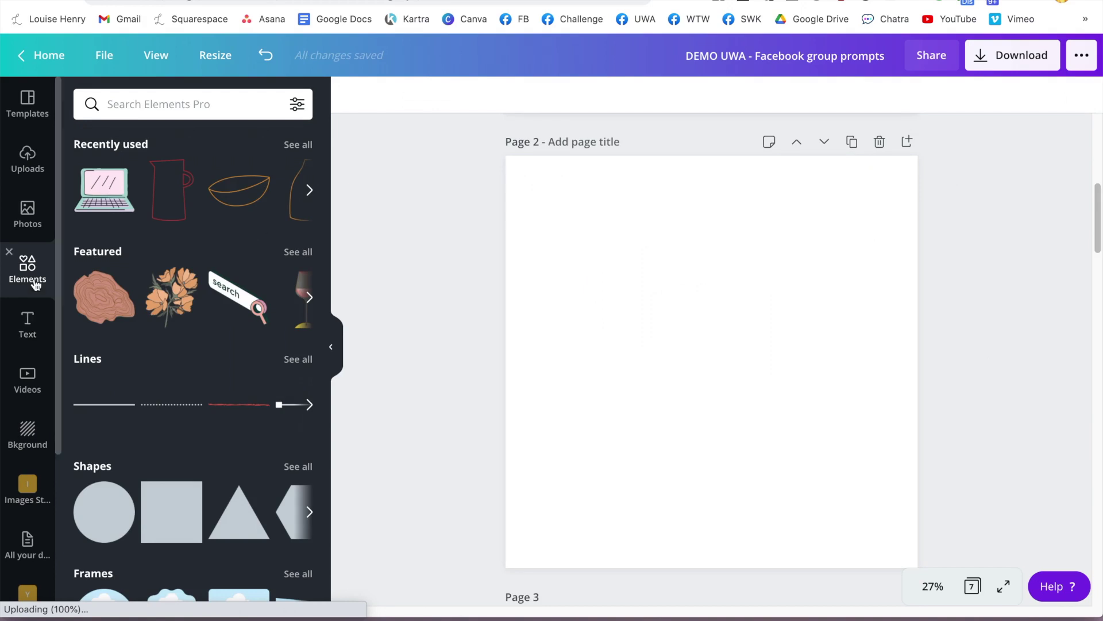
Find the full collection of frames and add a laptop frame to the middle of blank page 2.
scroll(241, 426, "down", 5)
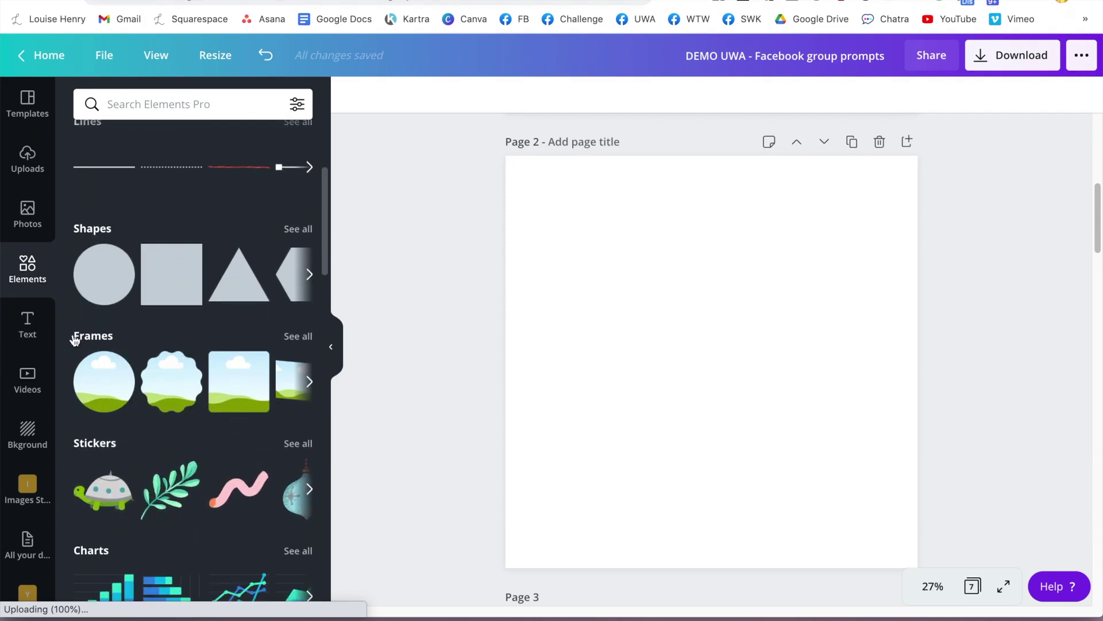
left_click(304, 340)
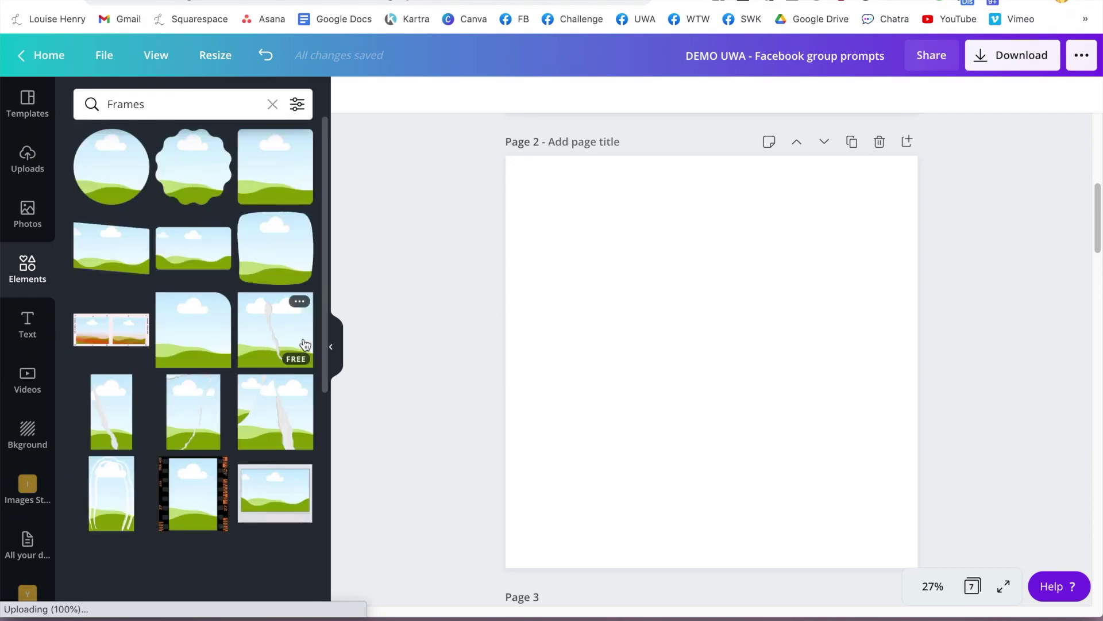
scroll(299, 306, "down", 10)
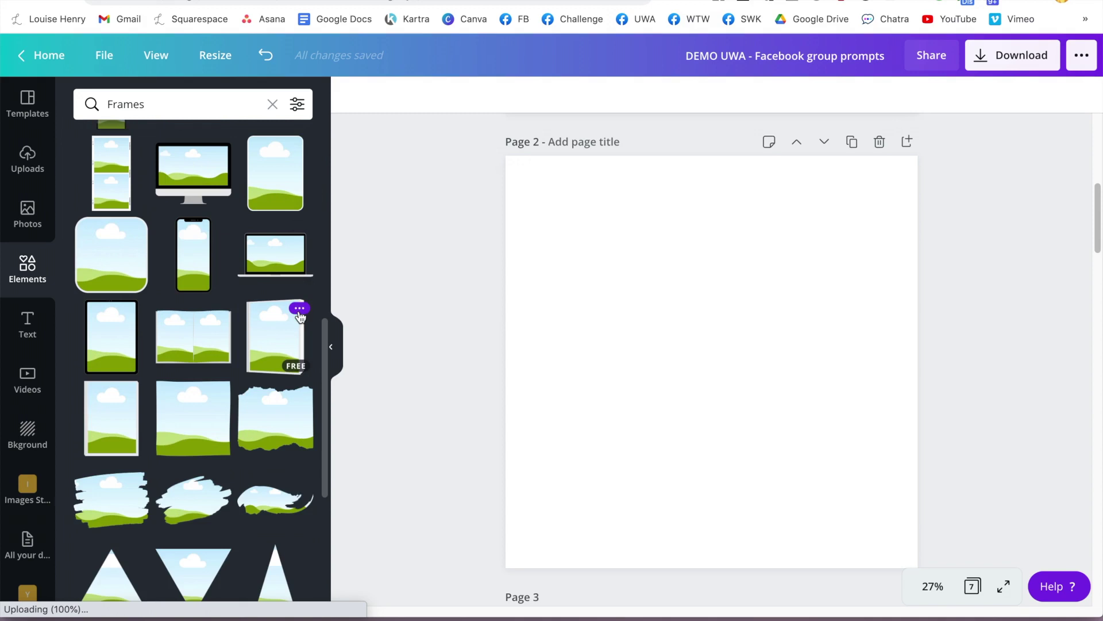
left_click(273, 262)
left_click_drag(824, 300, 781, 328)
Add a phone frame to page 2, shrink it and place it over the laptop's lower-right corner.
left_click(193, 253)
left_click_drag(764, 249, 712, 354)
left_click_drag(701, 438, 832, 404)
left_click_drag(853, 310, 850, 315)
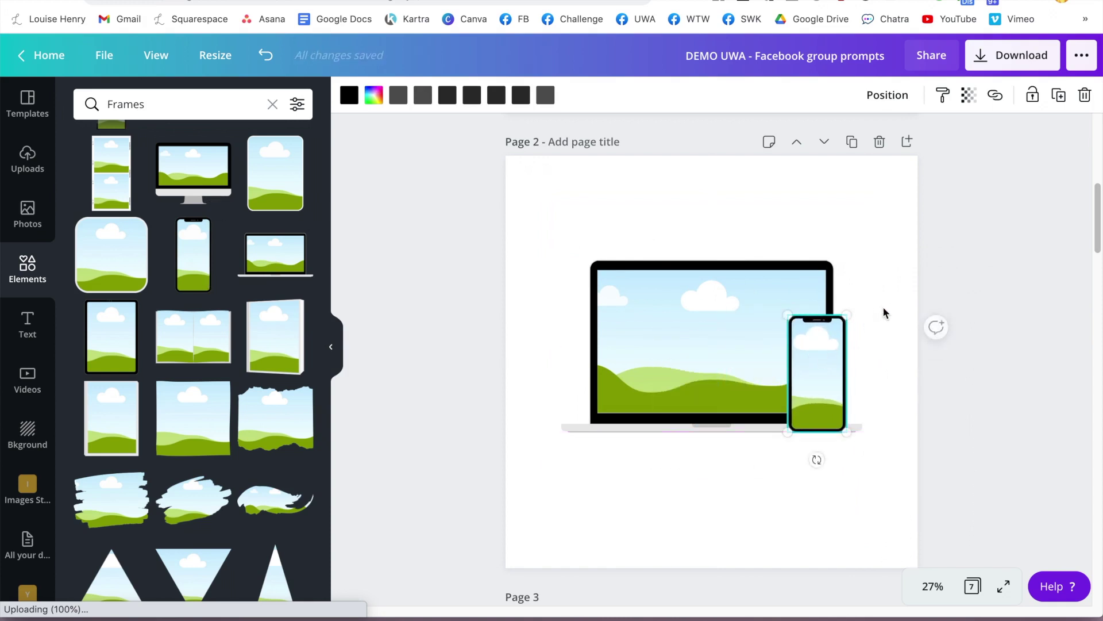
left_click(897, 299)
Add a tablet frame, scale it down and place it over the laptop's lower-right part beside the phone.
left_click(99, 337)
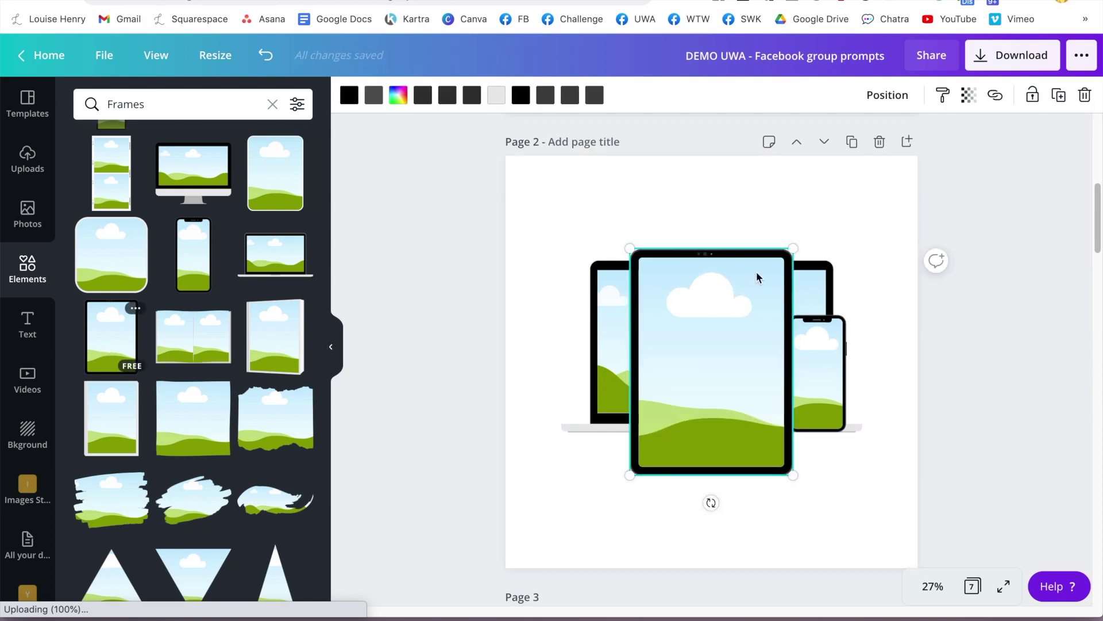
left_click_drag(761, 289, 730, 352)
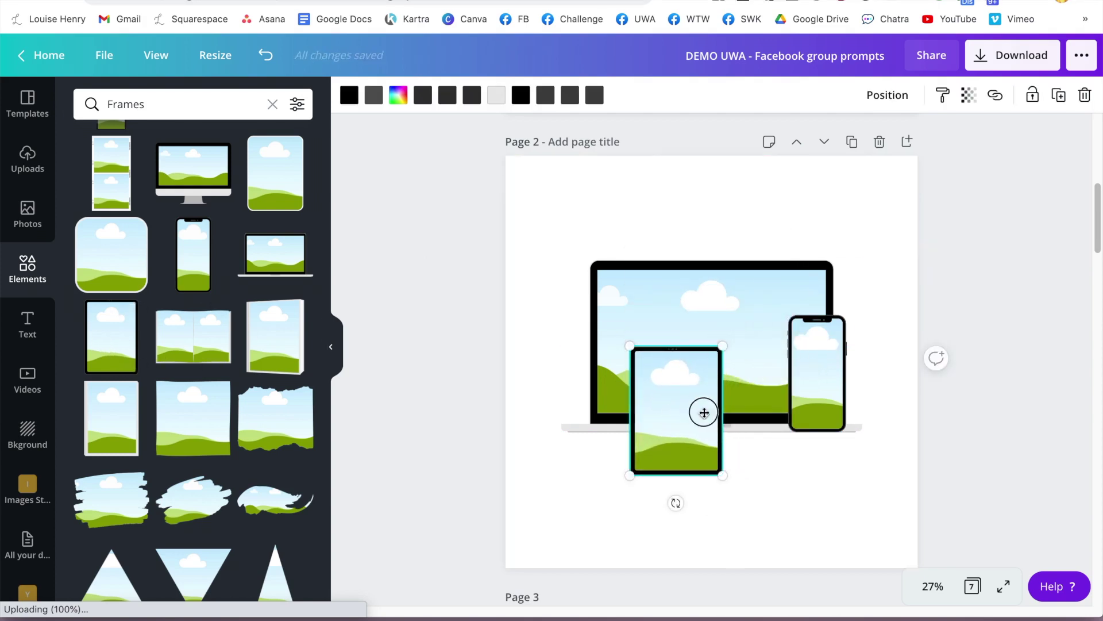
left_click_drag(702, 412, 782, 396)
Send the tablet frame behind the phone and shift the phone right so it overlaps the tablet's right edge.
left_click(888, 95)
left_click(851, 141)
left_click(1050, 315)
left_click_drag(837, 374, 855, 374)
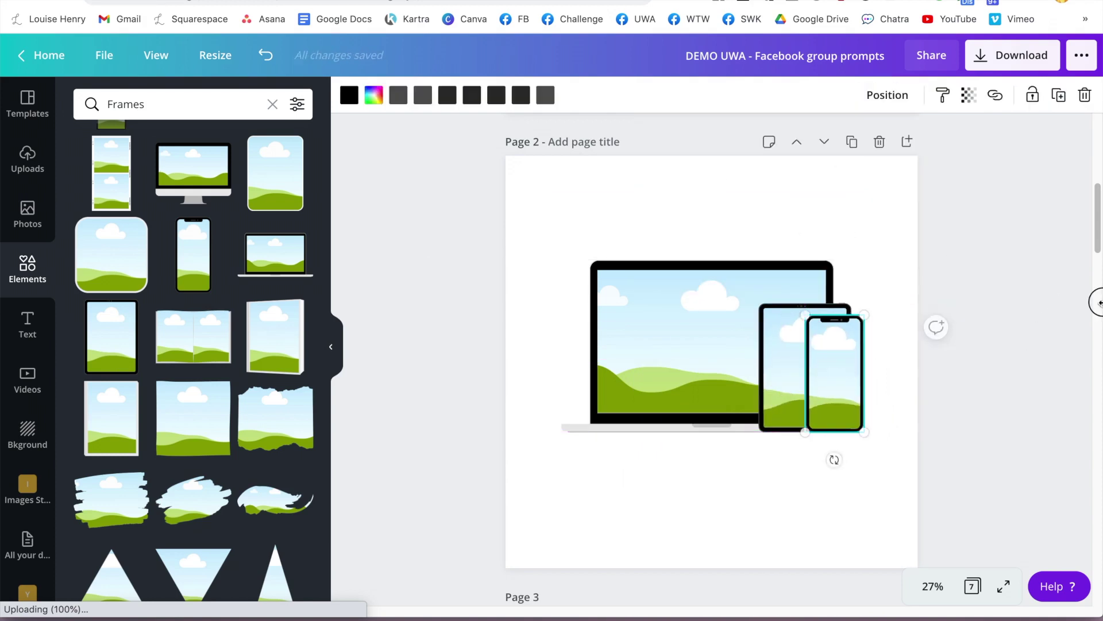
left_click(1100, 302)
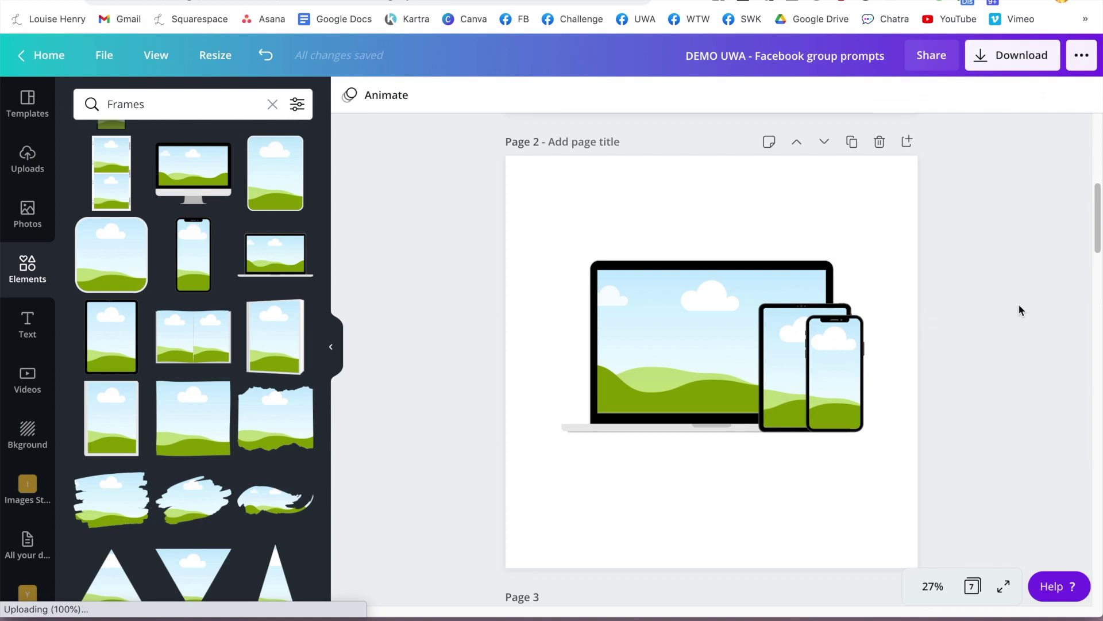
Switch to the Uplevel with Asana course home page, capture a screenshot of its content, and return to Canva.
key("ctrl+Up")
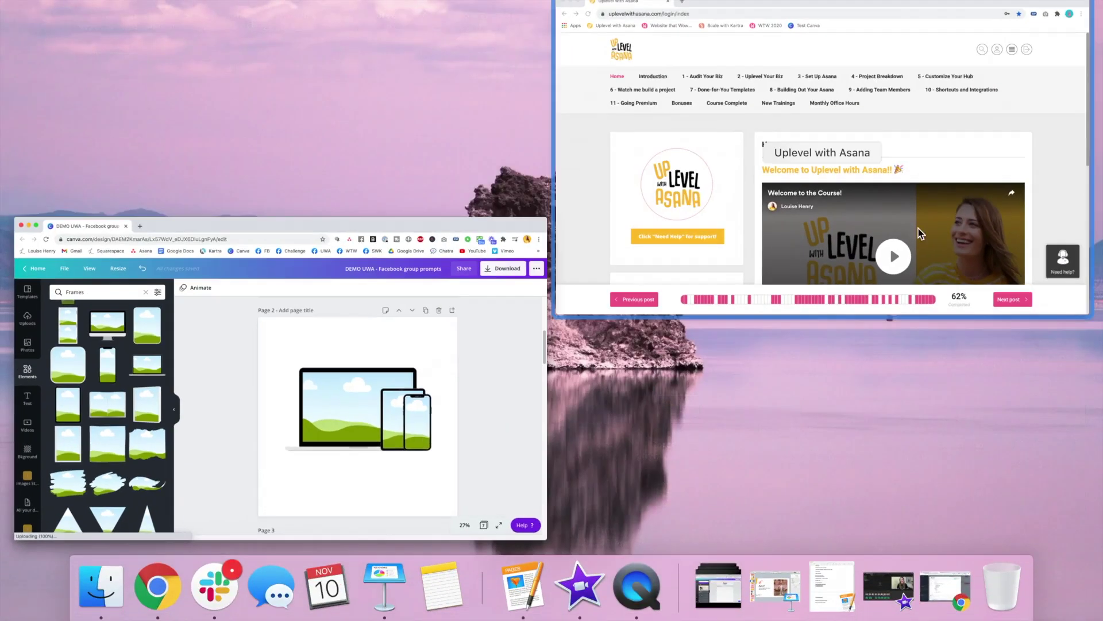
left_click(930, 205)
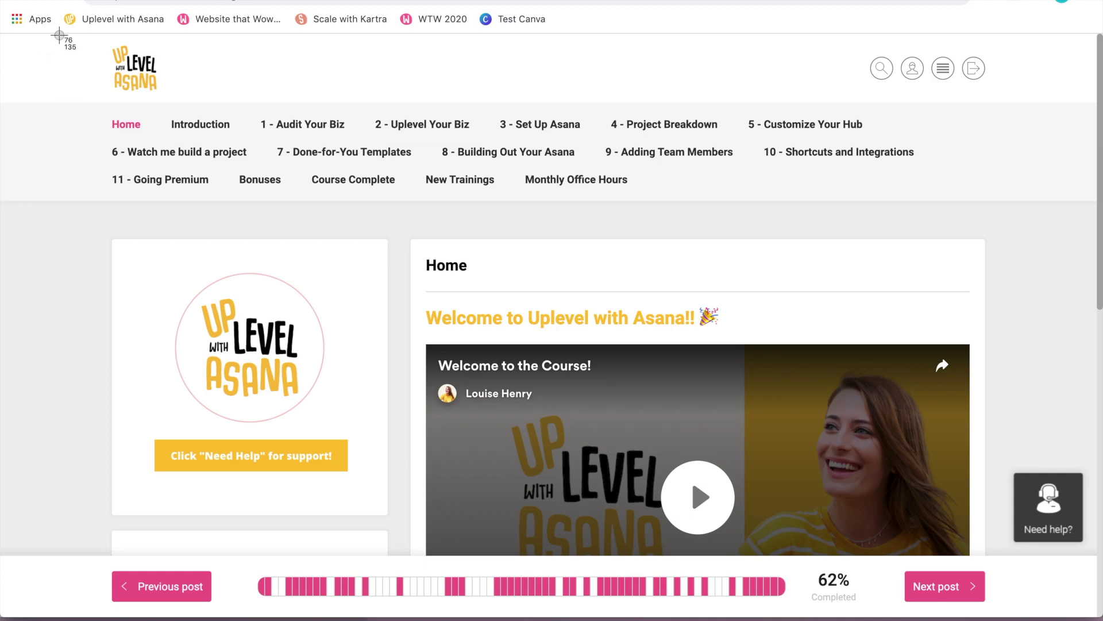
left_click_drag(58, 33, 1088, 615)
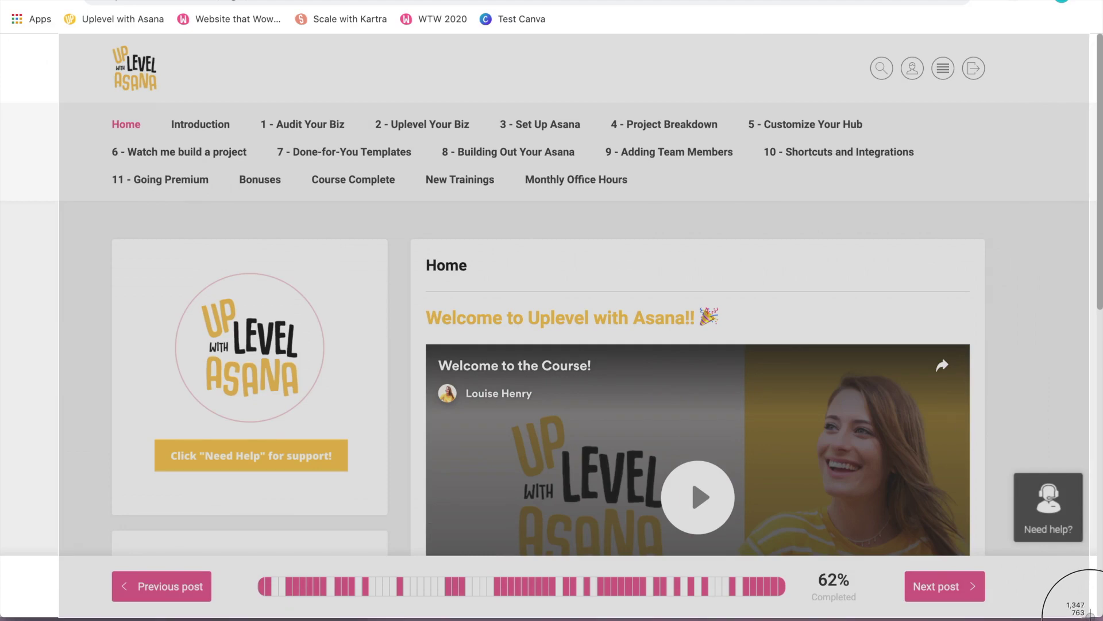
key("super+Tab")
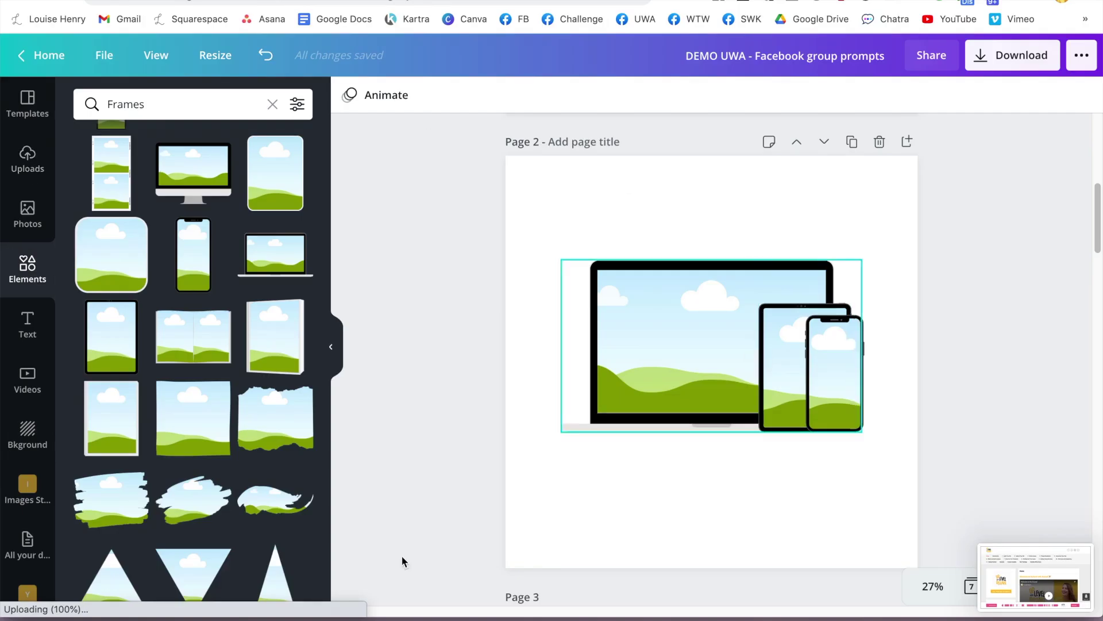
Add the course page screenshot file from Finder to page 2 and fill the laptop frame with it.
left_click(94, 592)
left_click_drag(304, 27, 665, 377)
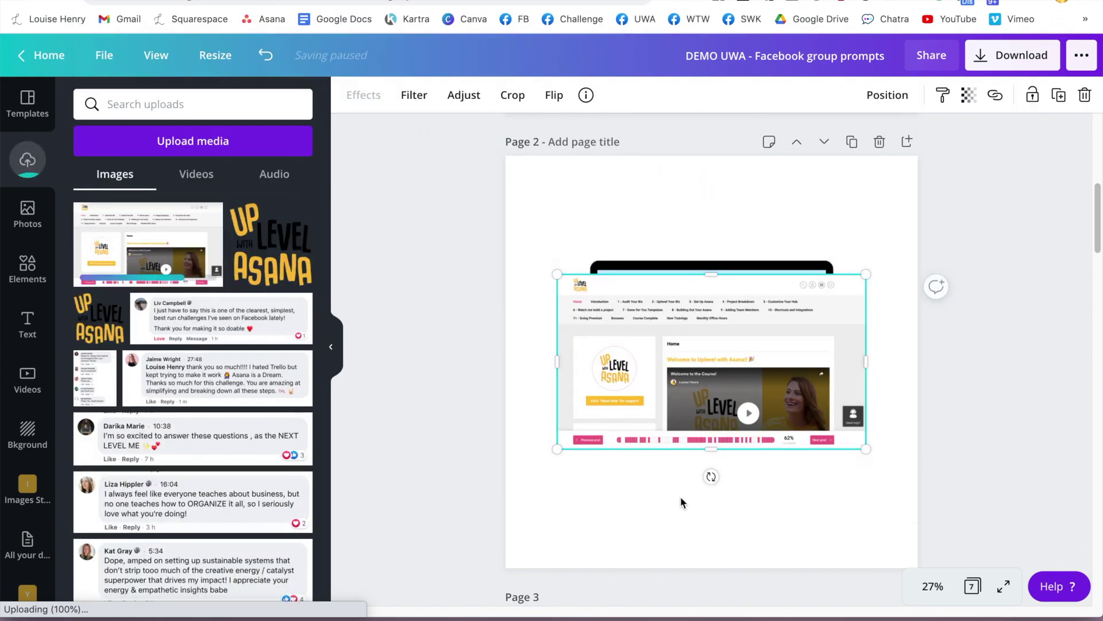
left_click(739, 552)
left_click_drag(689, 420, 690, 507)
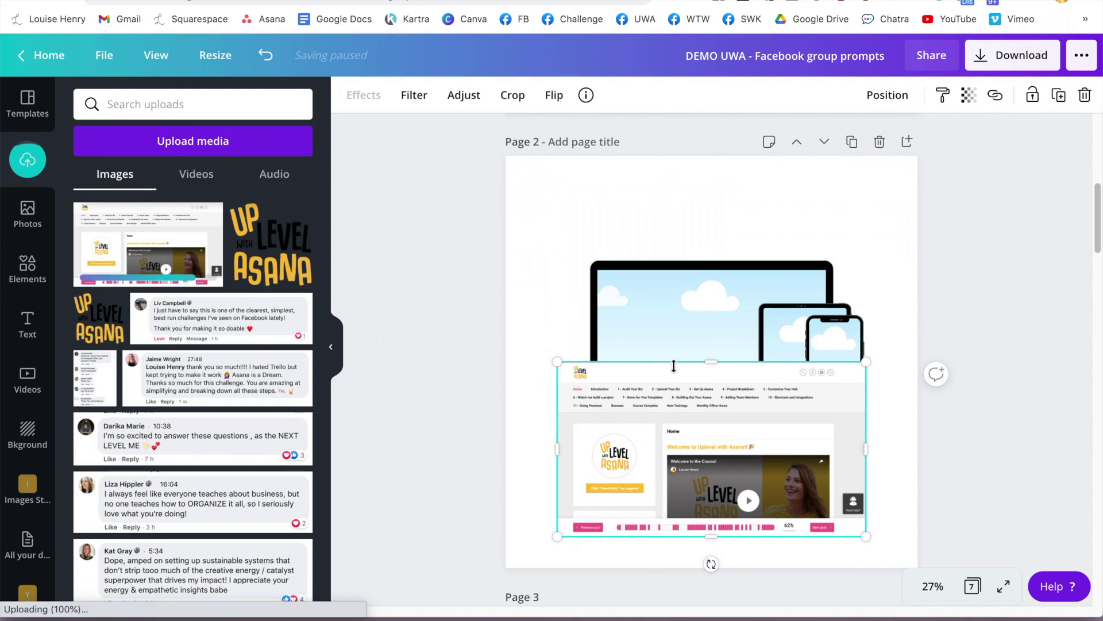
left_click_drag(691, 456, 693, 388)
left_click(727, 522)
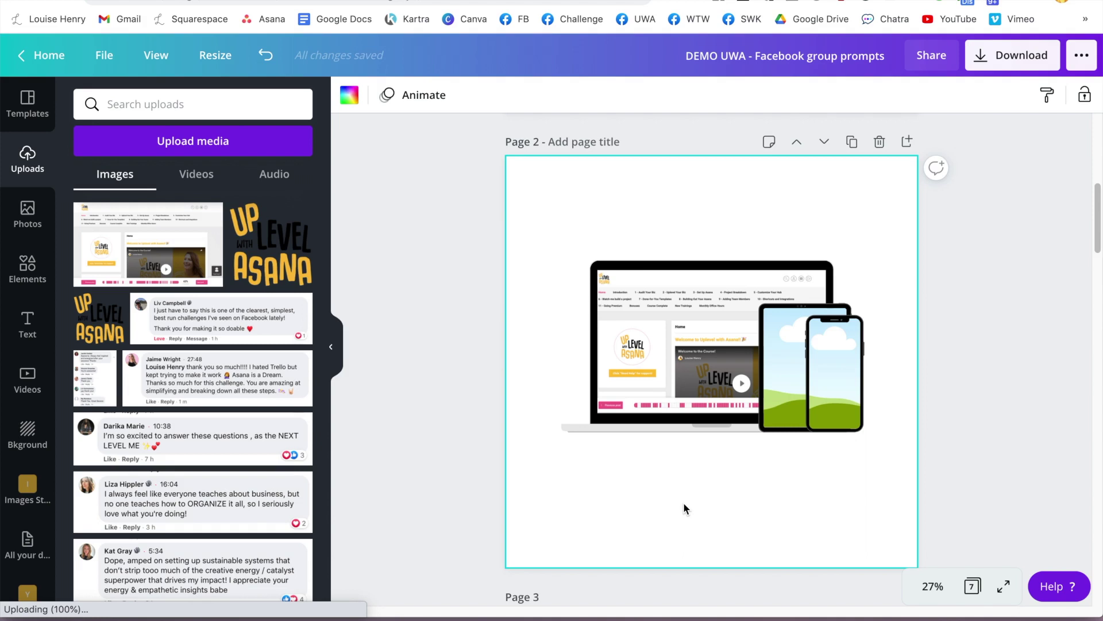
Crop the laptop frame's image, shifting the screenshot slightly right within the screen.
left_click(687, 349)
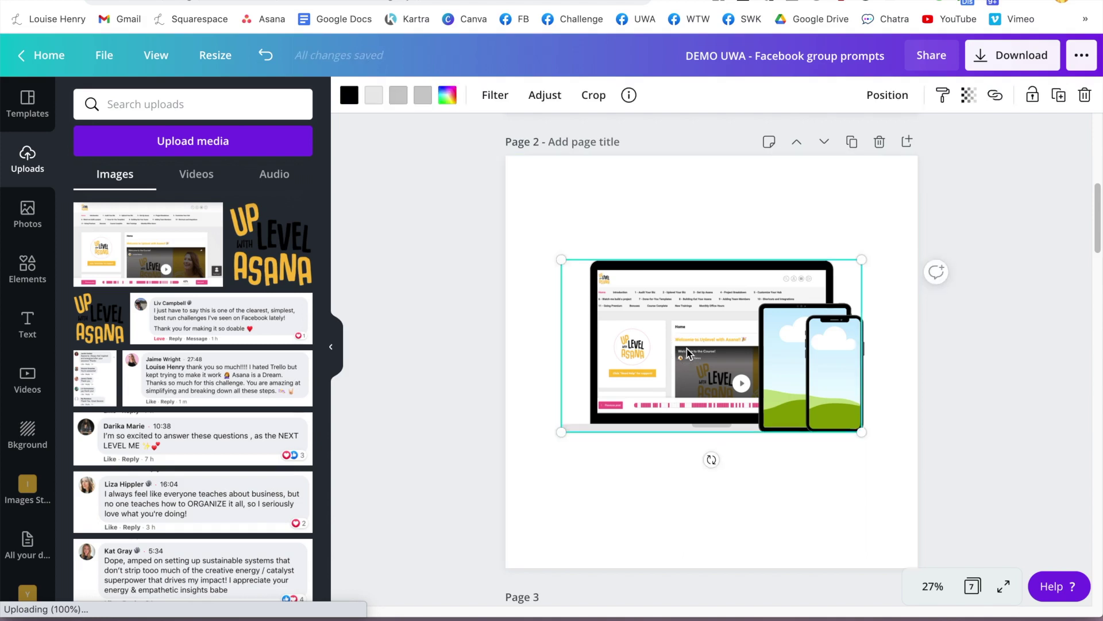
left_click(592, 95)
mouse_move(664, 357)
left_mouse_down()
mouse_move(680, 357)
mouse_move(669, 355)
left_mouse_up()
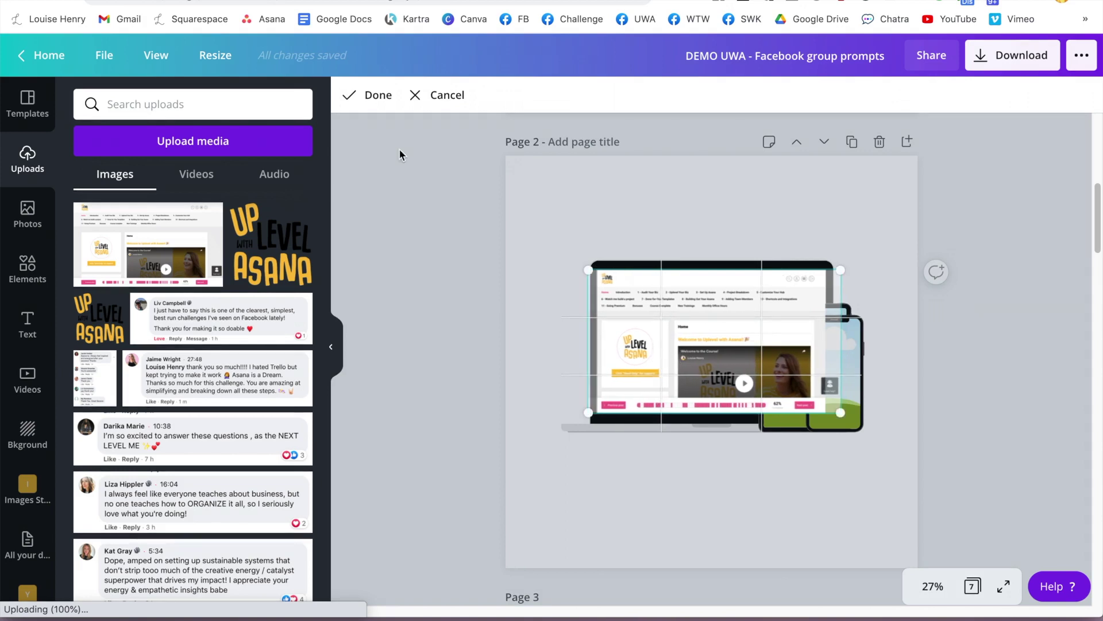
left_click(350, 94)
left_click(626, 538)
Fill the tablet and phone frames with the uploaded course page screenshot.
left_click(762, 382)
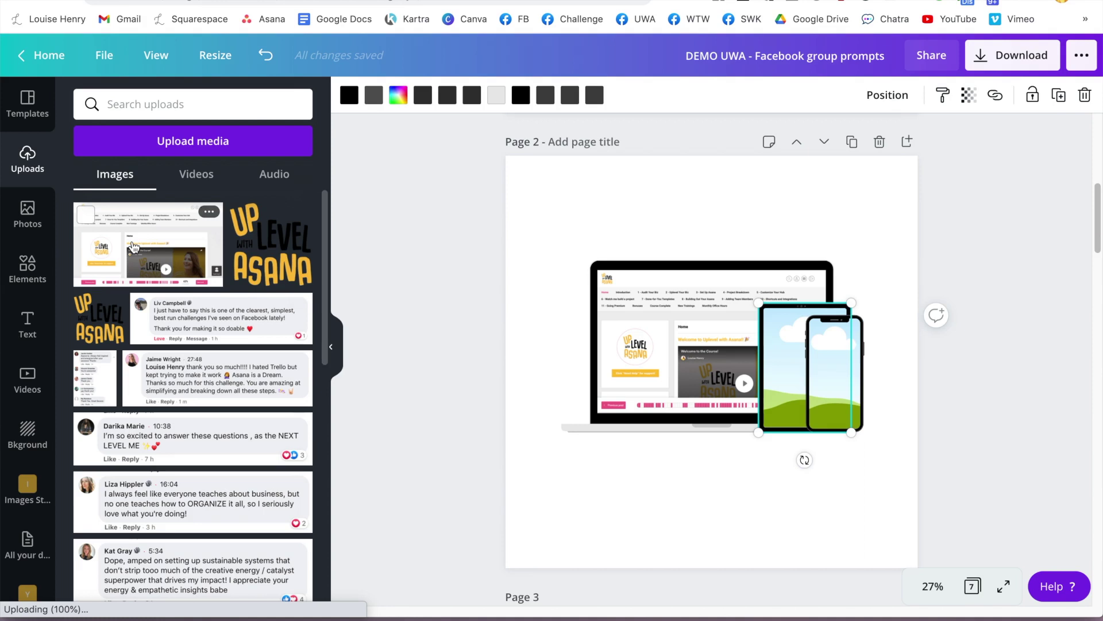
left_click_drag(127, 246, 805, 367)
left_click_drag(120, 245, 833, 368)
left_click(876, 197)
left_click(786, 335)
left_click(871, 284)
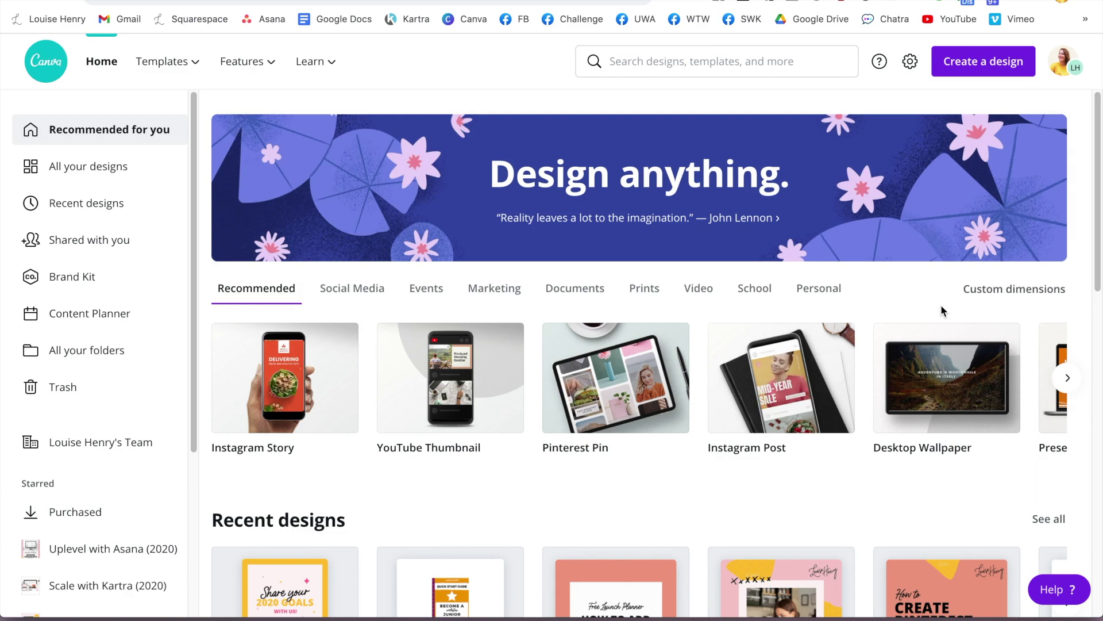
Create a new Instagram Story design and browse its template categories.
left_click(1011, 68)
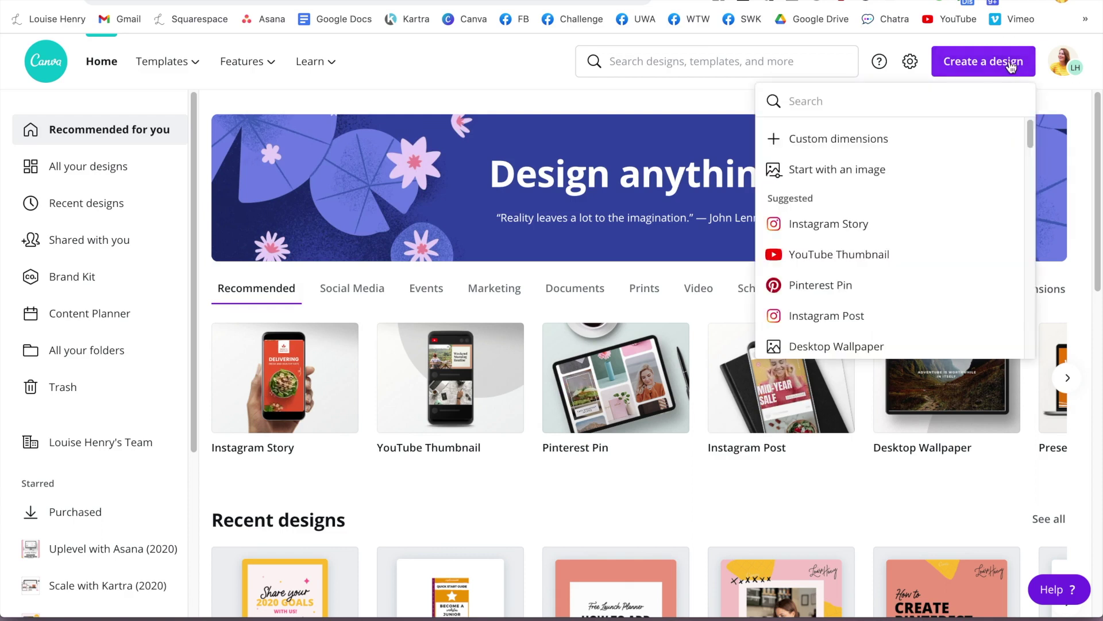
left_click(839, 227)
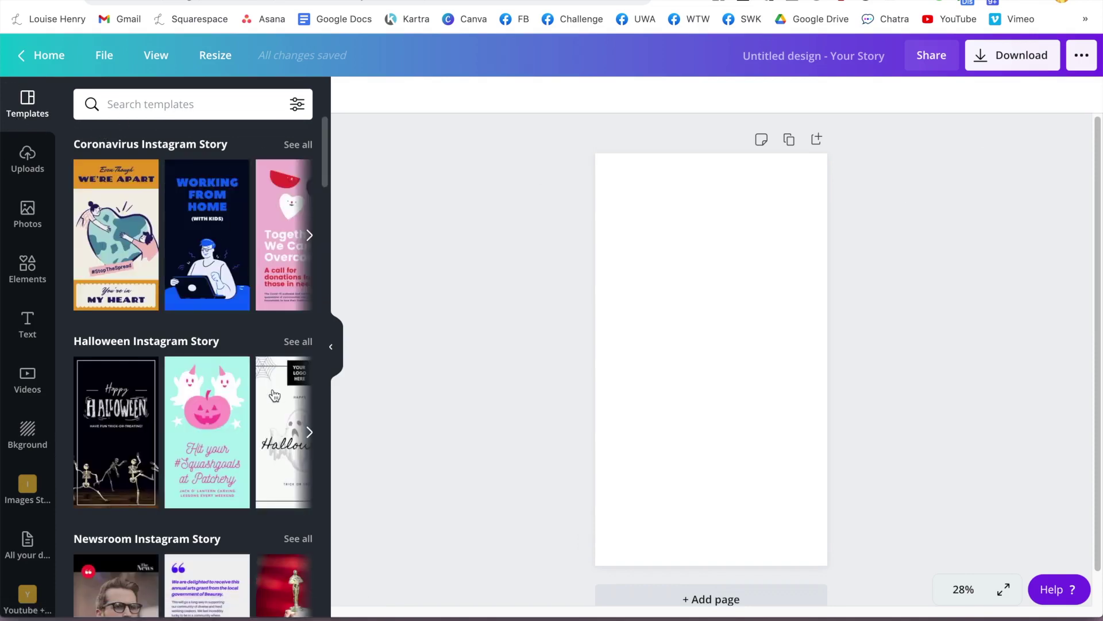
scroll(274, 395, "down", 3)
scroll(275, 395, "down", 7)
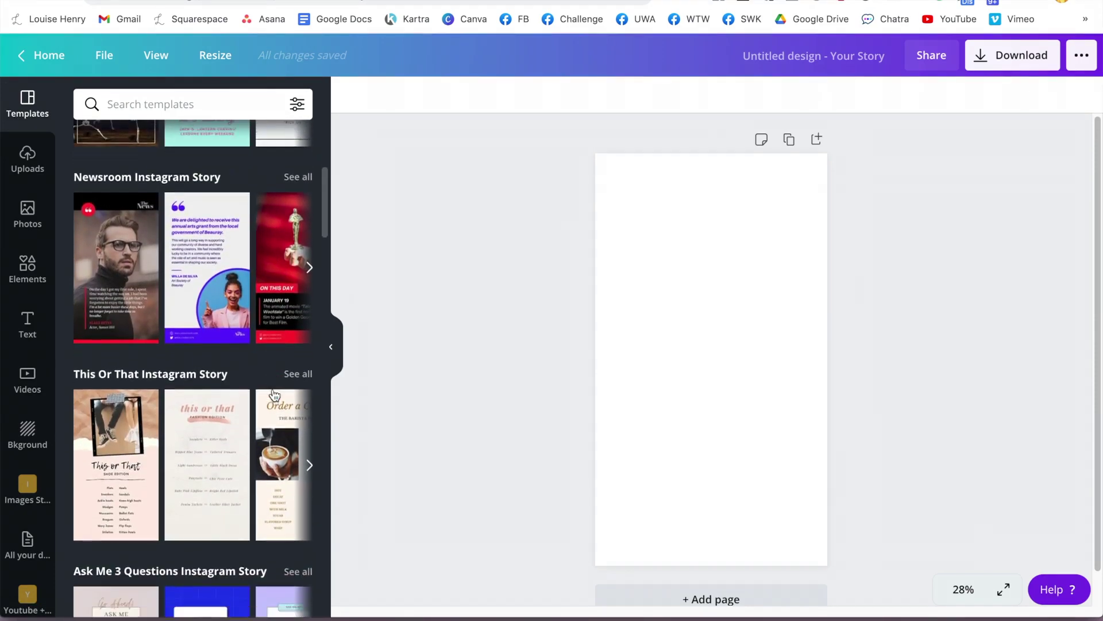
scroll(275, 396, "down", 9)
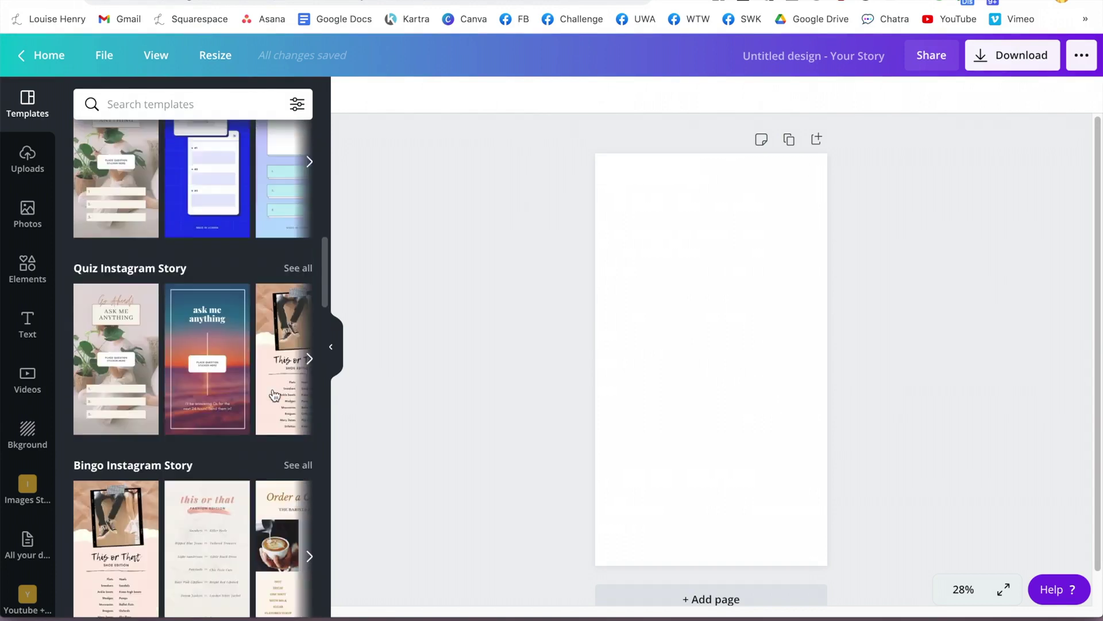
scroll(275, 396, "down", 9)
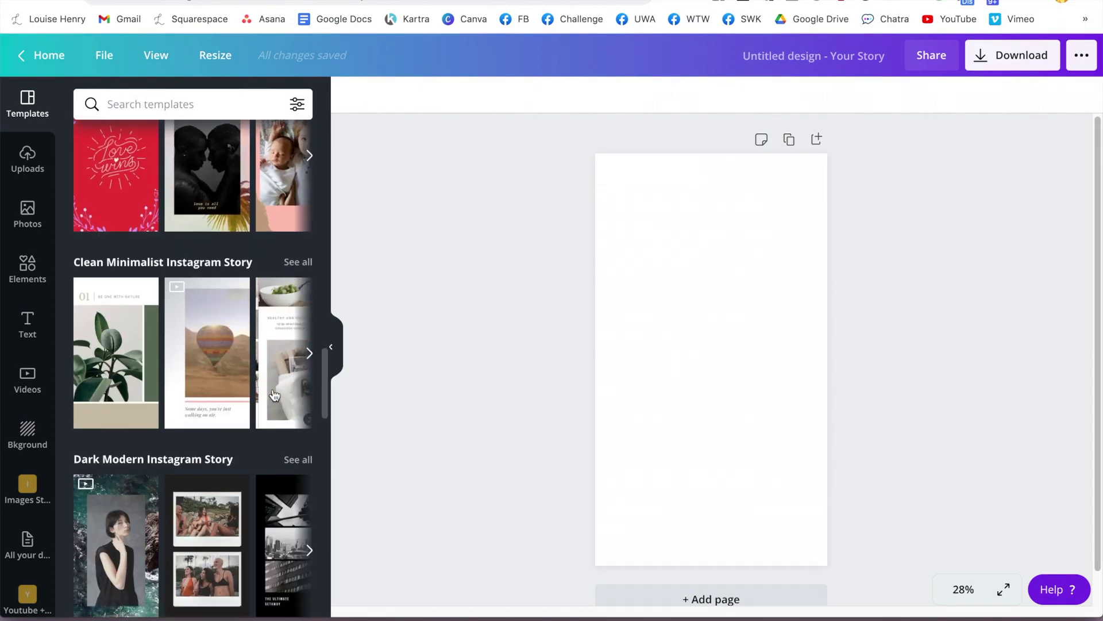
Apply the first page of the Beige Brush Strokes Modern Travel Vacation story template to the blank design.
scroll(276, 418, "down", 2)
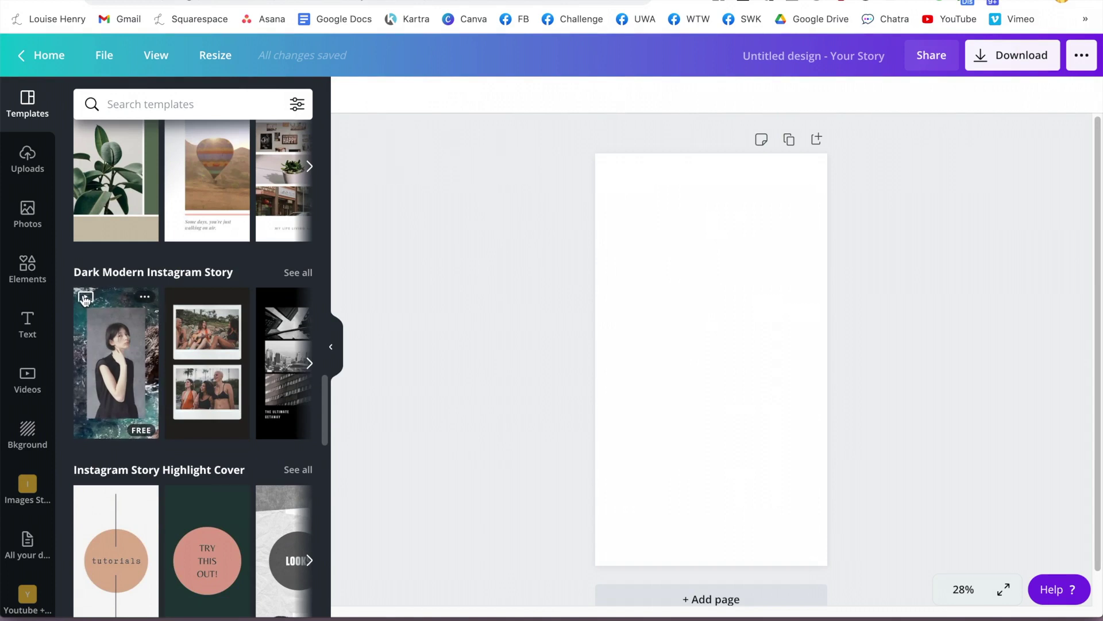
scroll(184, 199, "up", 1)
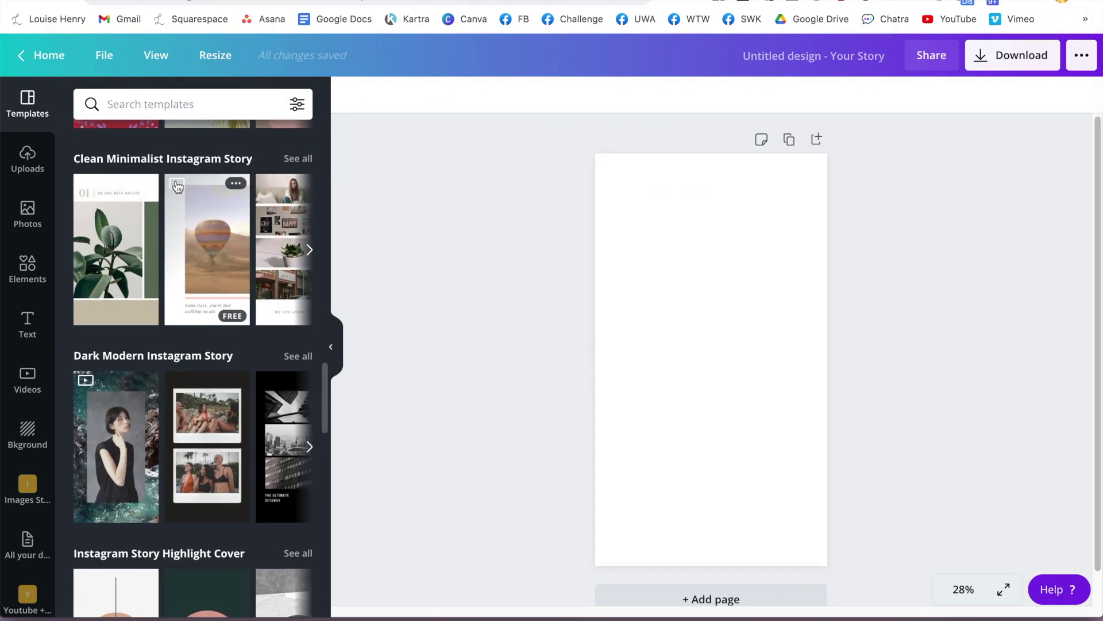
left_click(184, 199)
left_click(74, 286)
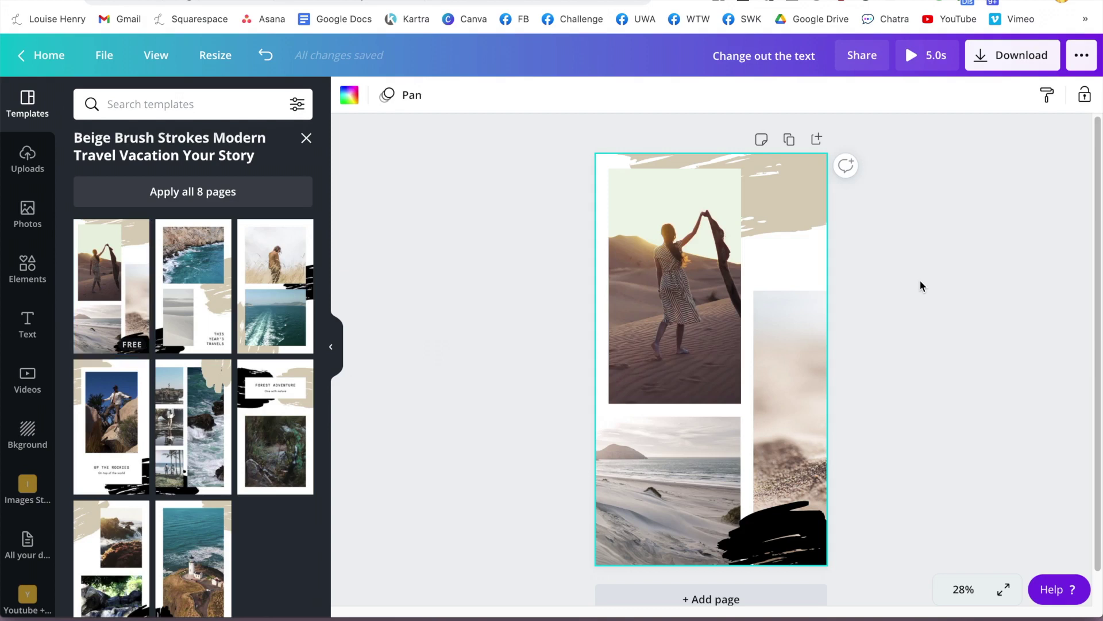
Play the template's desert video in the story's largest frame to preview its motion.
left_click(676, 300)
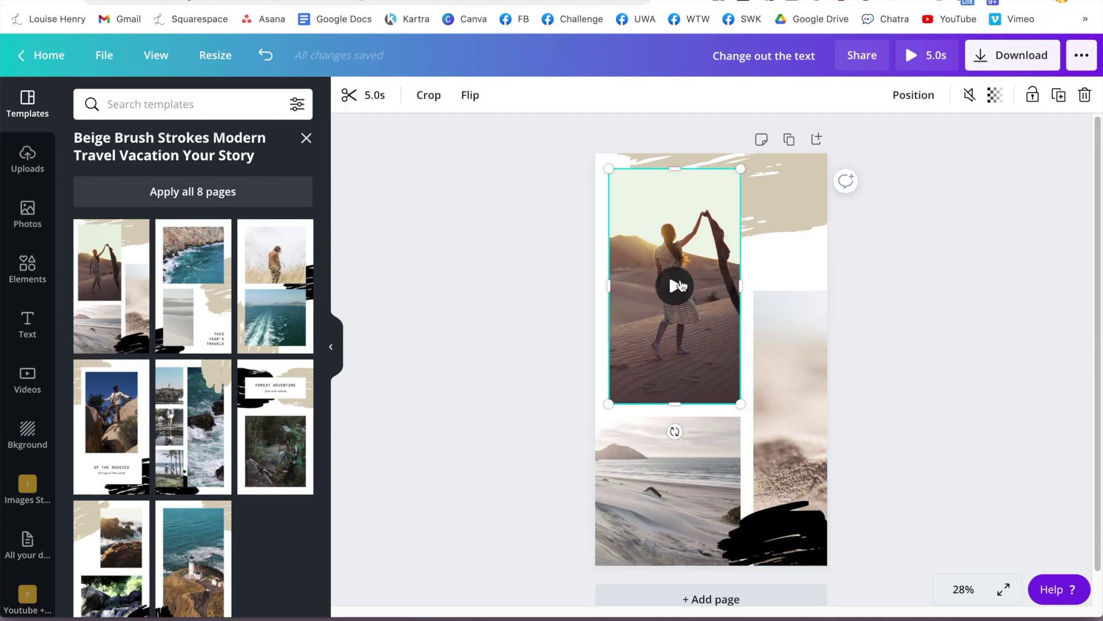
left_click(676, 300)
left_click(1011, 345)
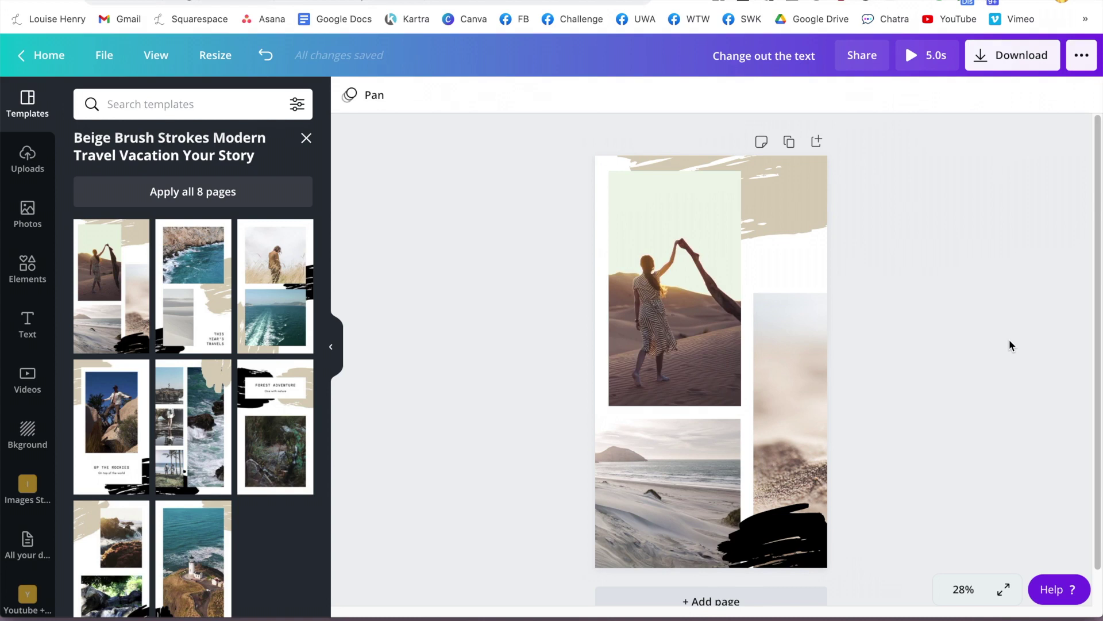
Replace the desert video with the uploaded 5.1-second clip of the woman holding a laptop.
left_click(27, 158)
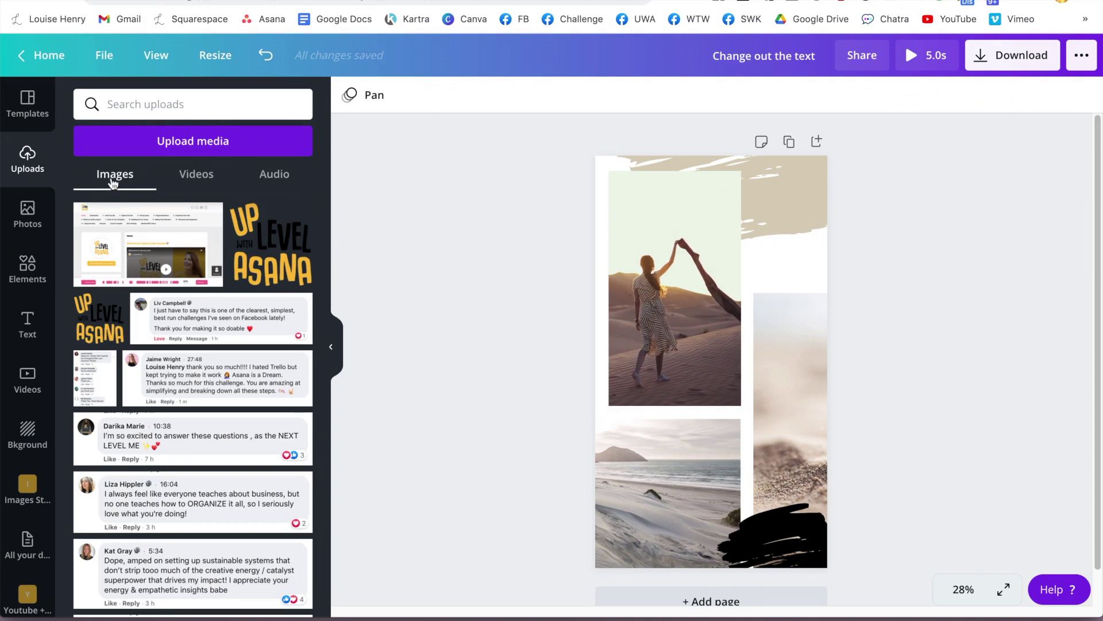
left_click(202, 179)
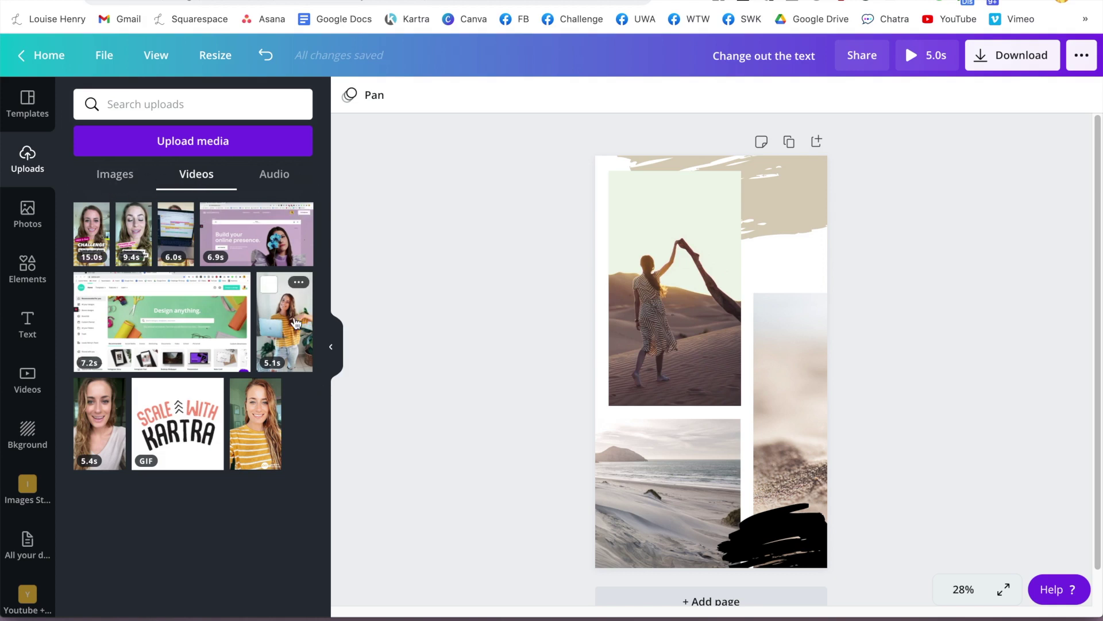
left_click_drag(287, 322, 660, 303)
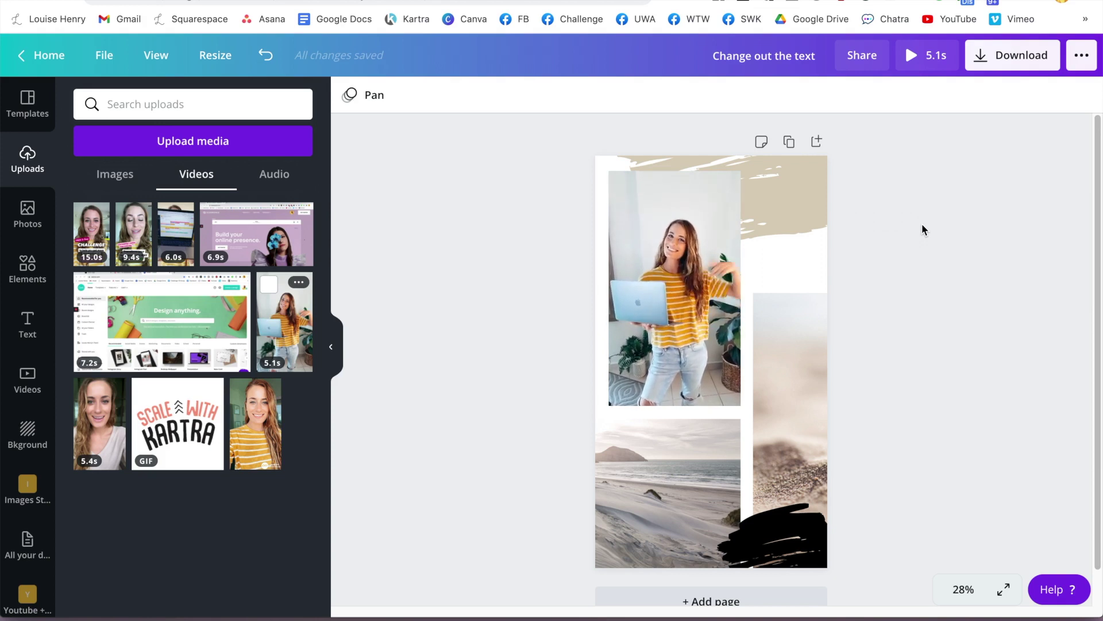
Recolour the beige brush stroke at the top of the story to the brand palette's yellow.
left_click(806, 183)
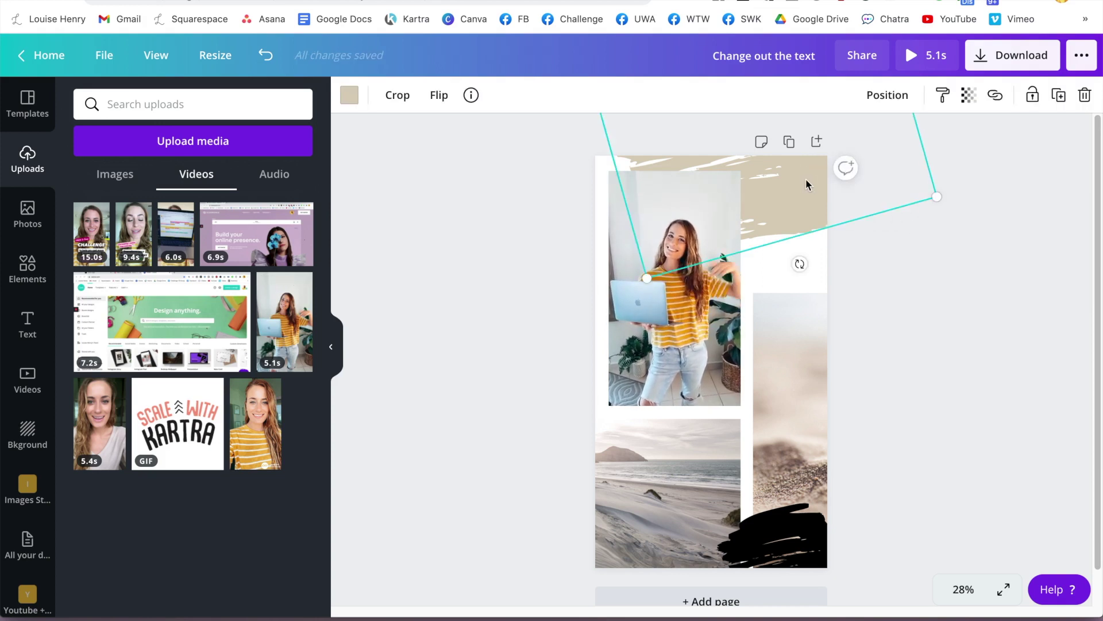
left_click(350, 98)
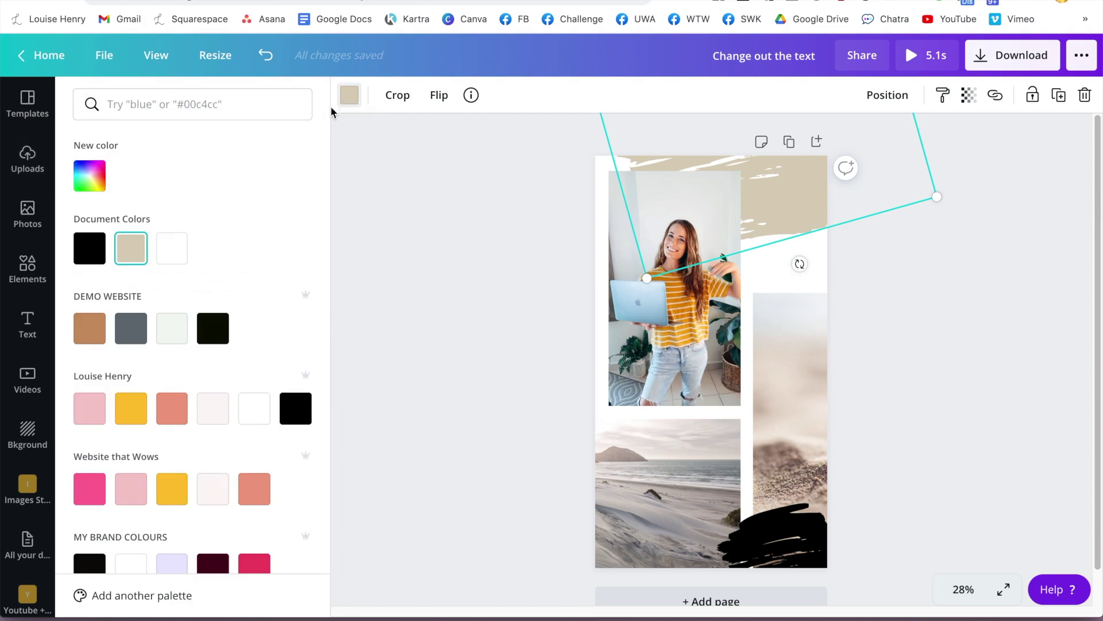
left_click(130, 420)
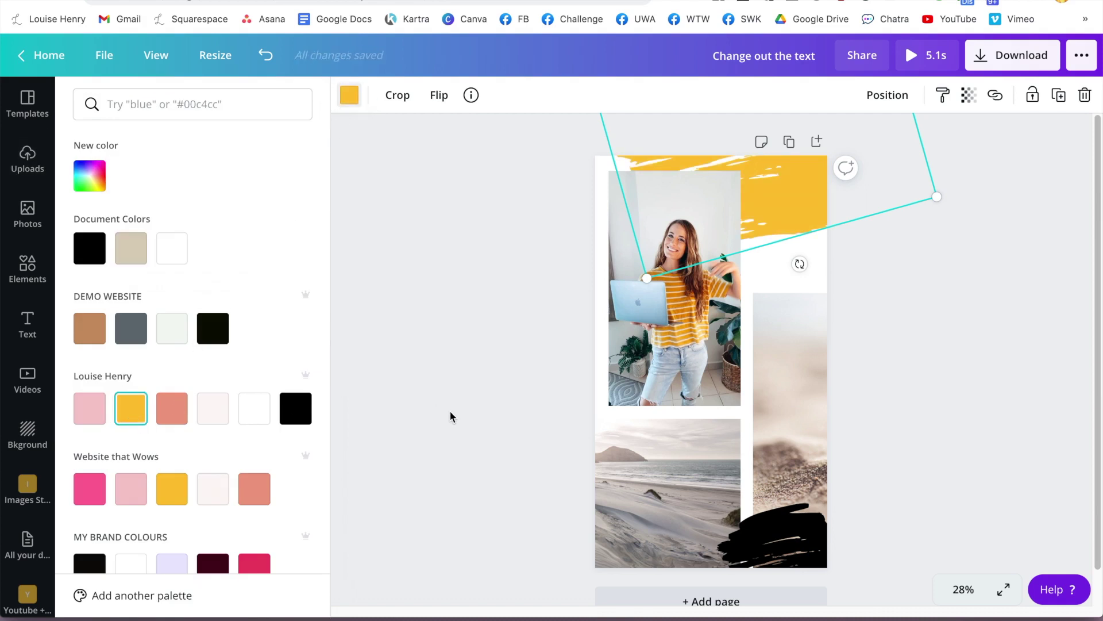
left_click(453, 416)
Recolour the black brush stroke at the bottom of the story to the brand palette's light pink.
left_click(792, 546)
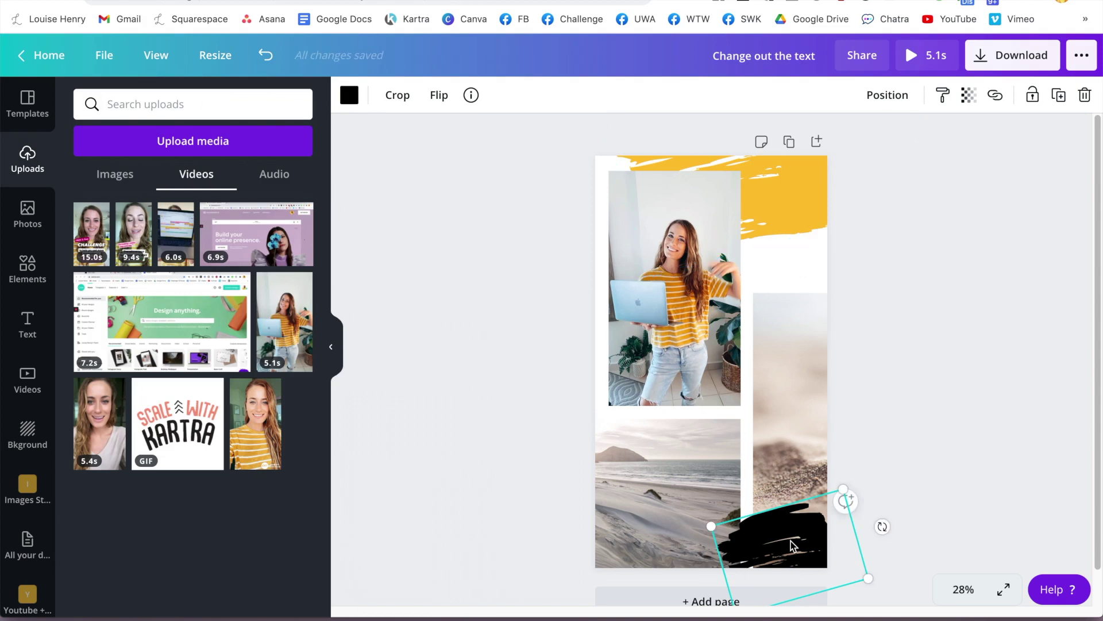
left_click(349, 95)
left_click(89, 408)
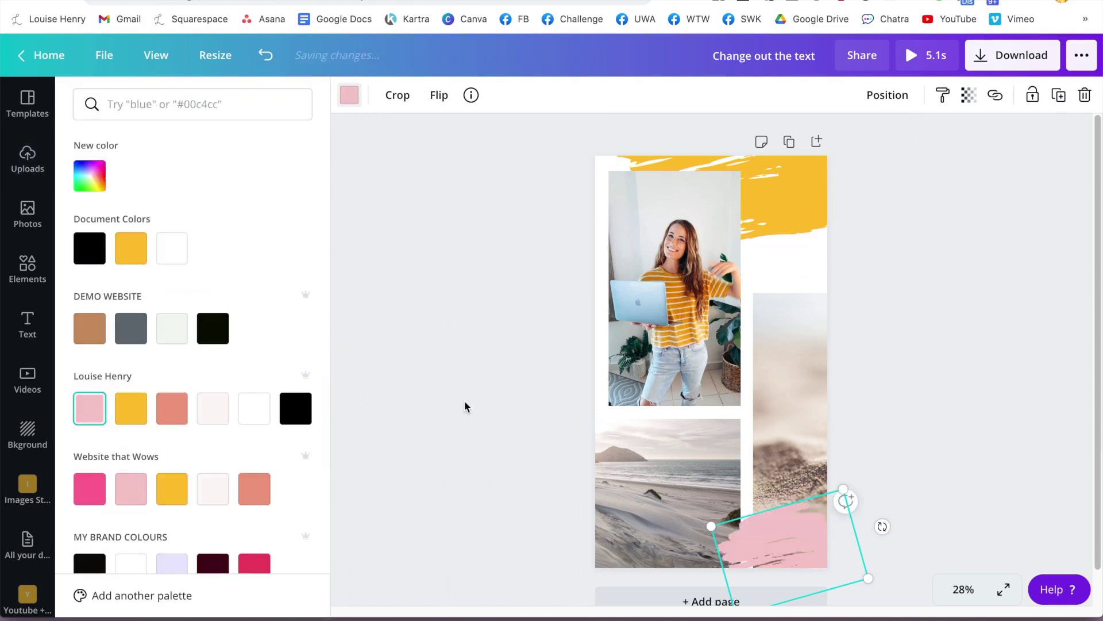
left_click(466, 407)
Fill the story's tall right frame and lower-left frame with uploaded photos of the woman sitting in an armchair.
left_click(698, 520)
left_click_drag(670, 485, 797, 400)
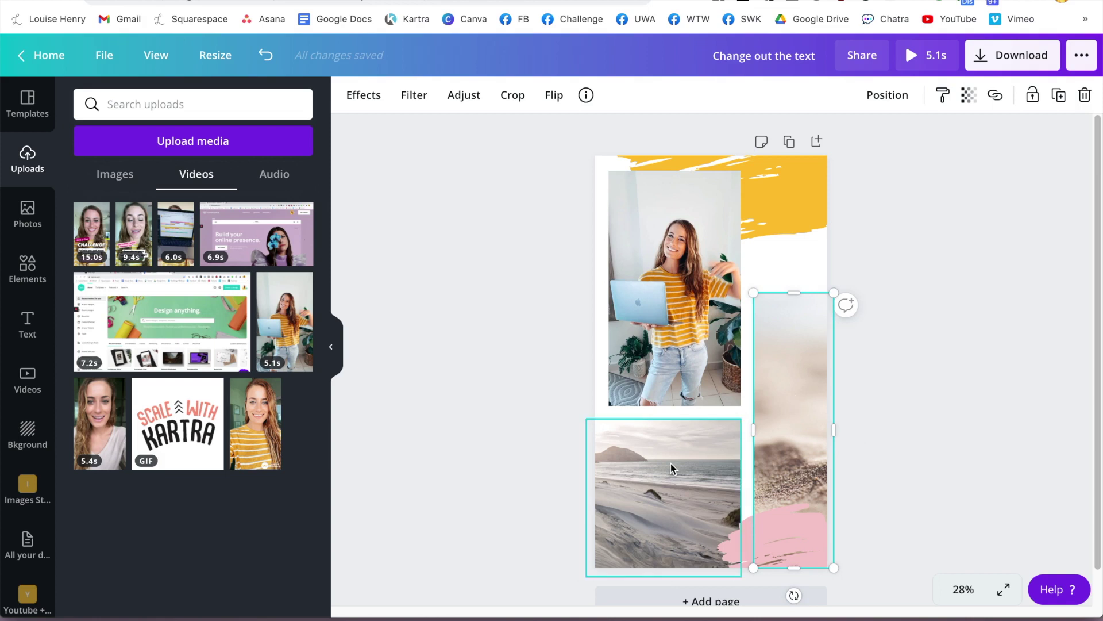
left_click(120, 182)
scroll(201, 324, "down", 15)
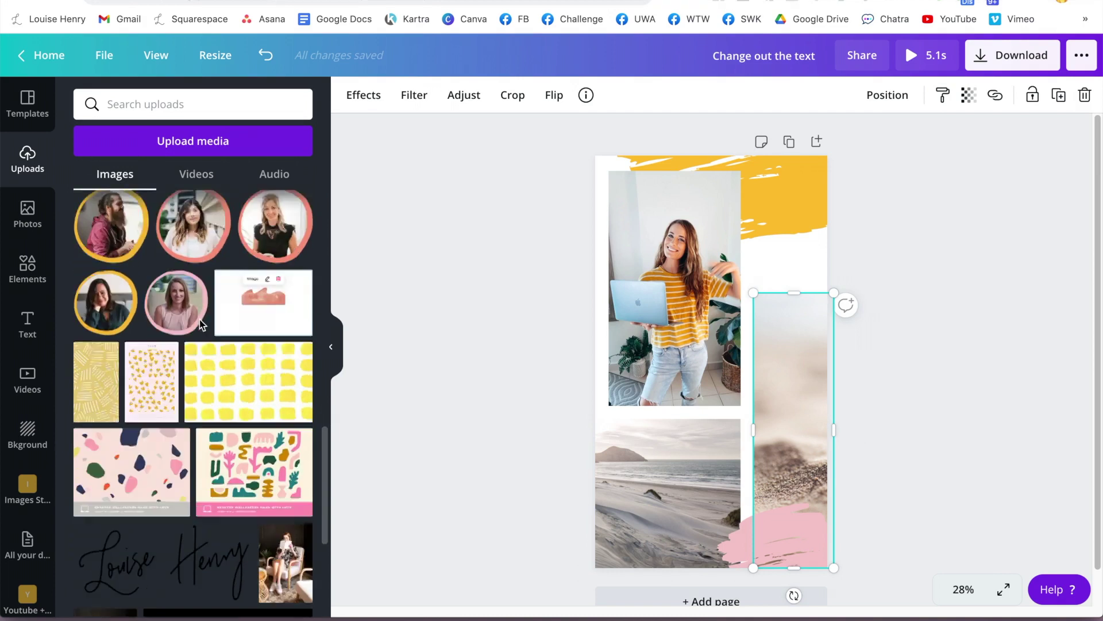
left_click_drag(286, 244, 799, 405)
left_click_drag(121, 334, 634, 486)
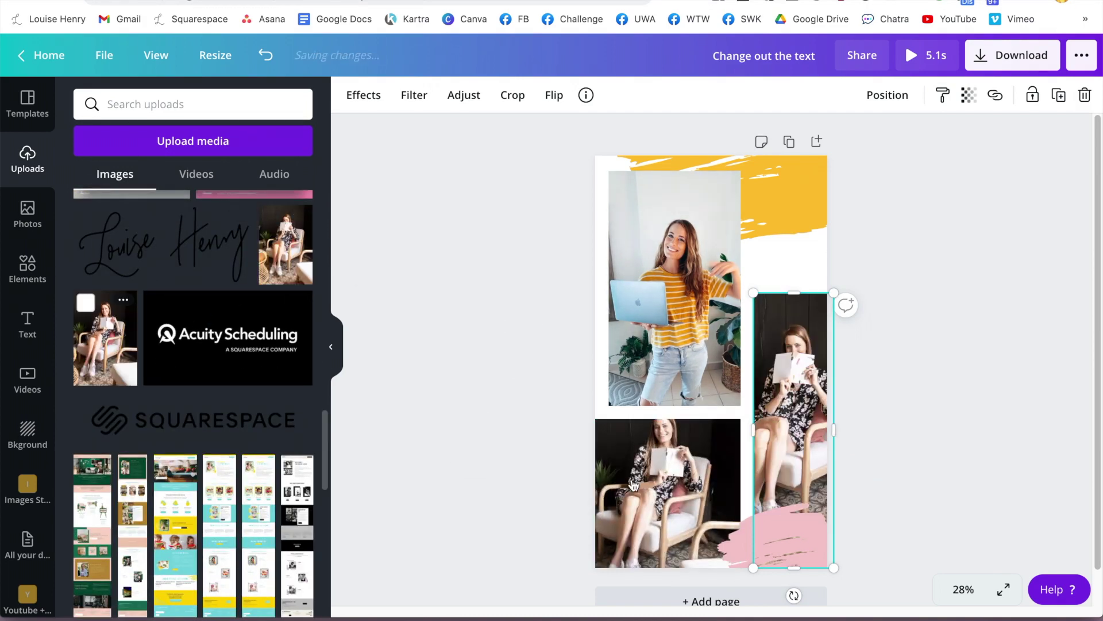
Replace the lower-left frame's photo with the uploaded picture of the woman sitting with a laptop against a stone wall.
scroll(186, 476, "down", 5)
scroll(187, 476, "up", 5)
left_click_drag(103, 270, 644, 505)
left_click(1048, 292)
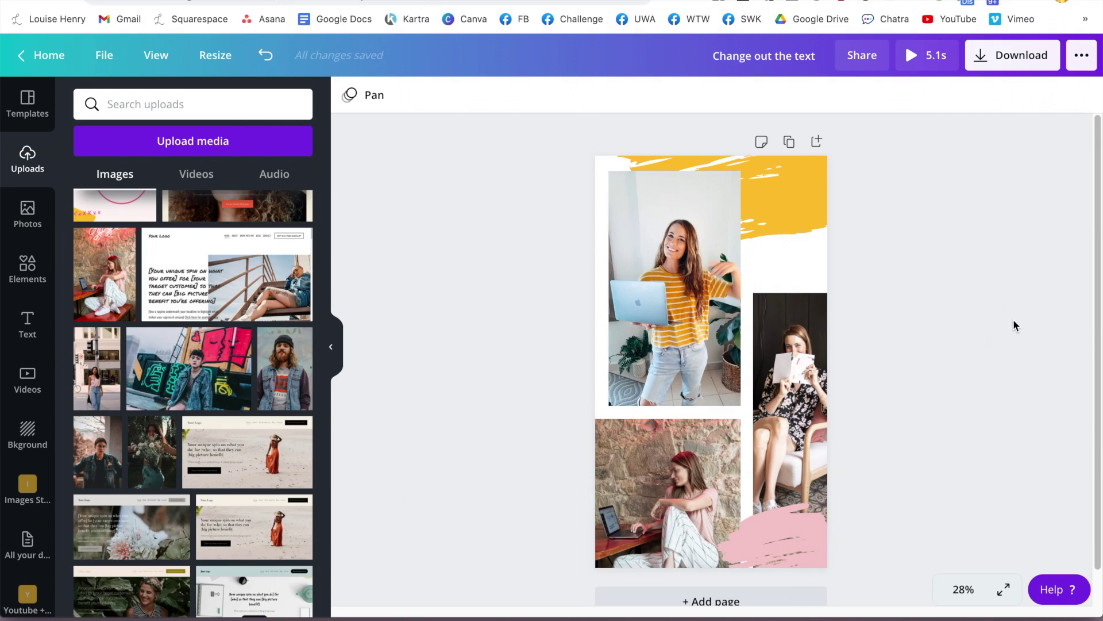
Download the story as an MP4 video and open the downloaded file, Change out the text.mp4.
left_click(997, 57)
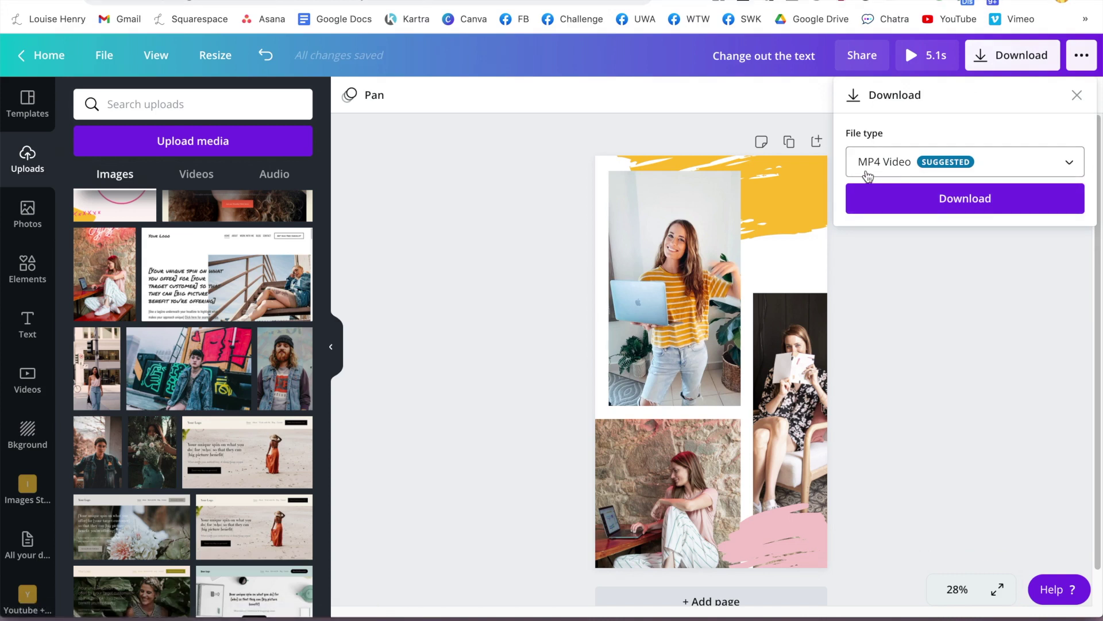
left_click(934, 196)
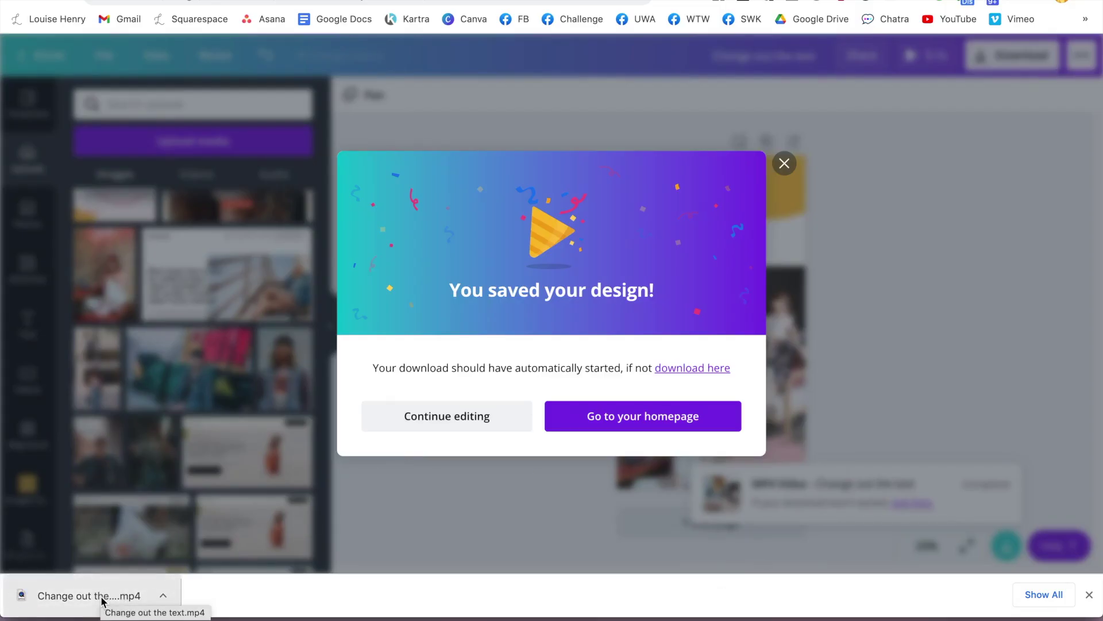
left_click(102, 601)
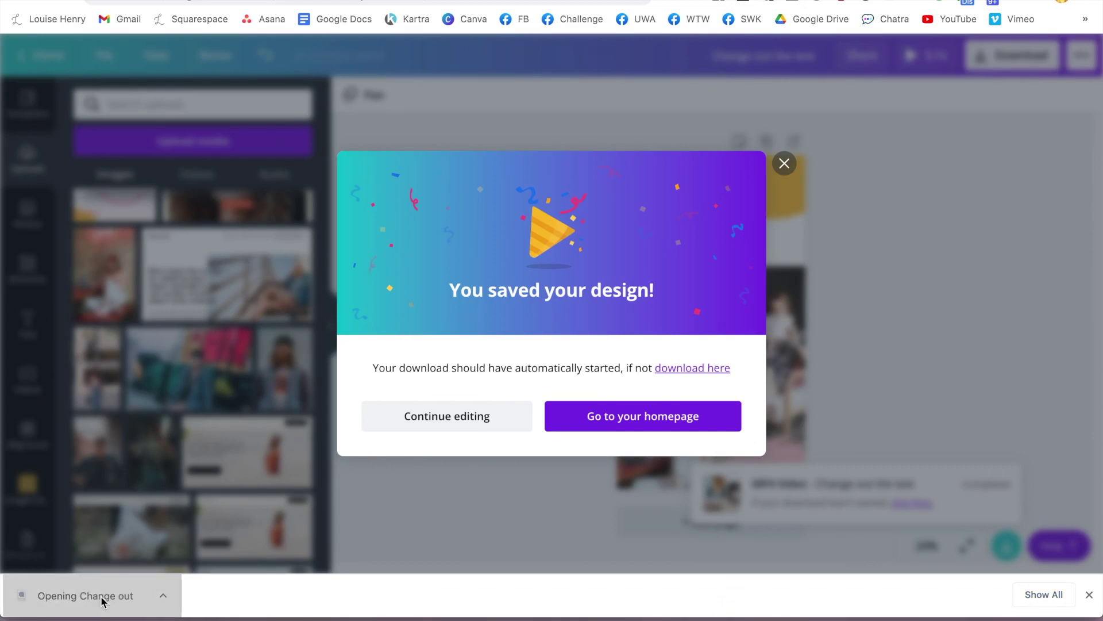